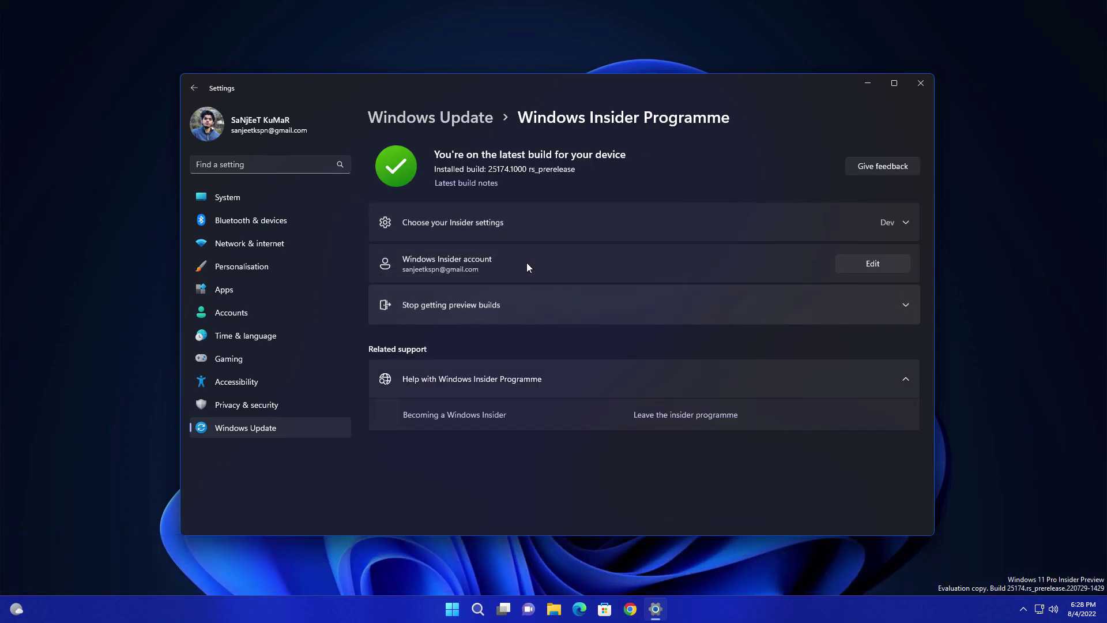
Check the Windows Insider channel options in the Insider Programme settings and close Settings.
click(574, 229)
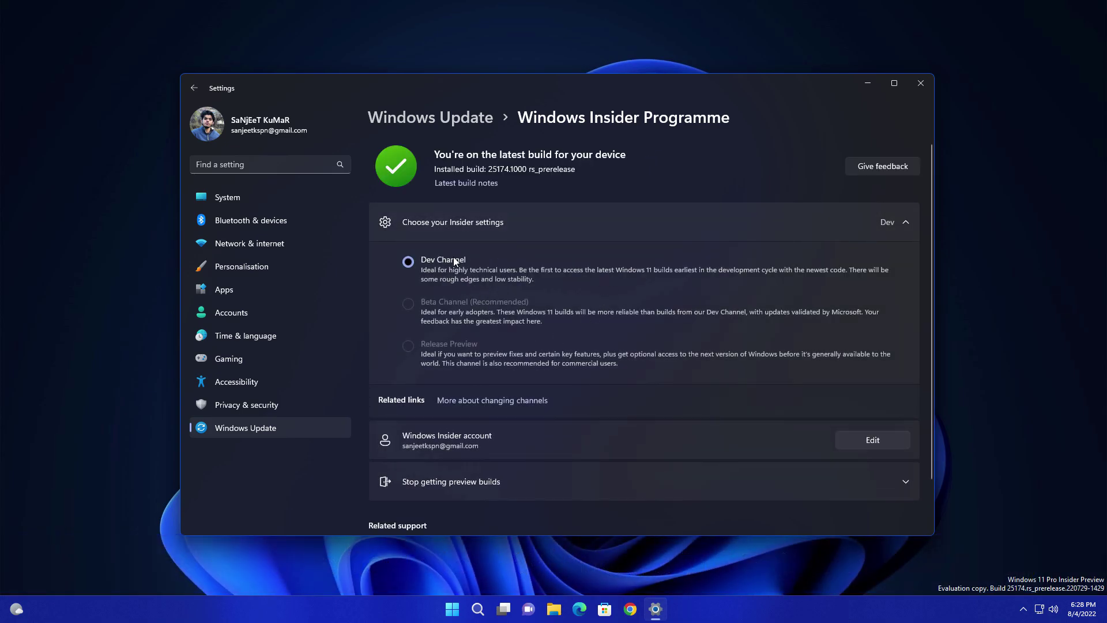
click(474, 228)
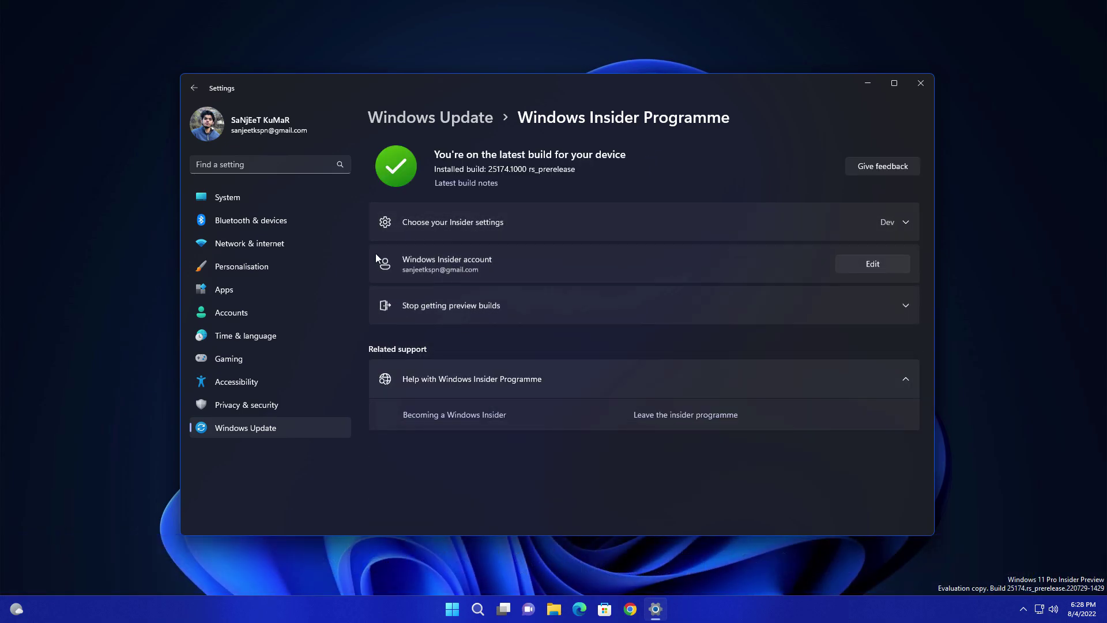
click(919, 84)
Open the Language & region page in the Time & language settings.
click(464, 609)
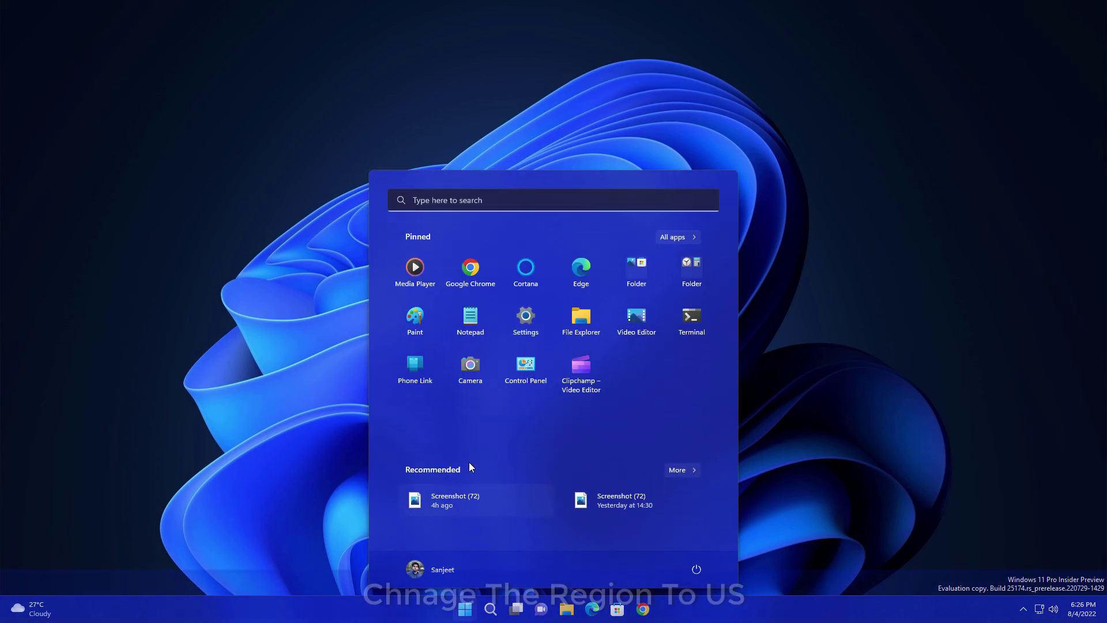
click(515, 319)
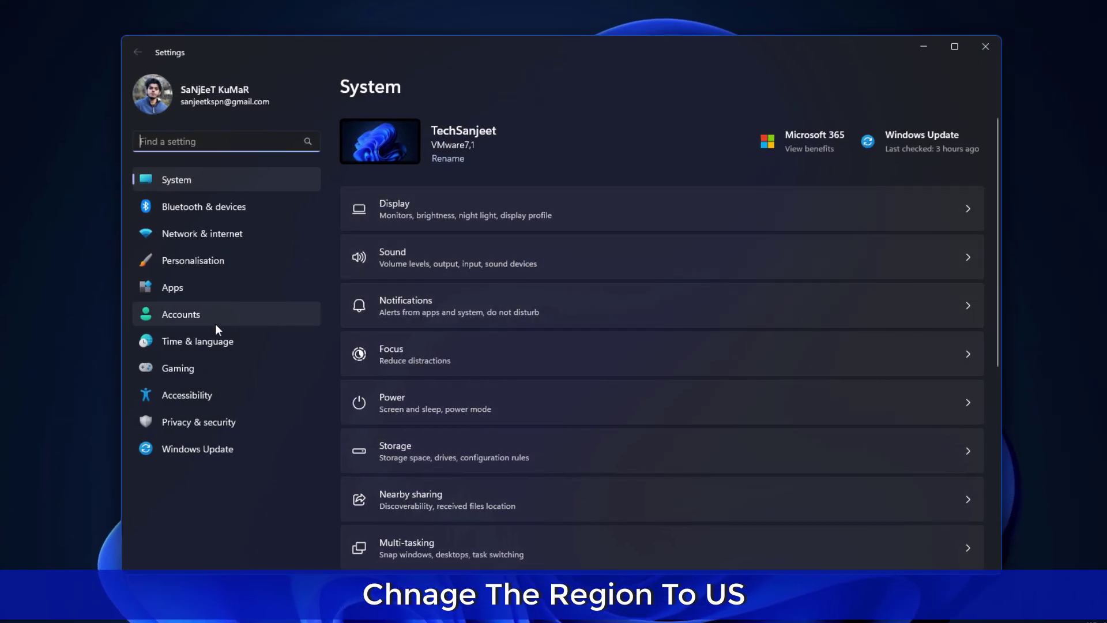
click(226, 344)
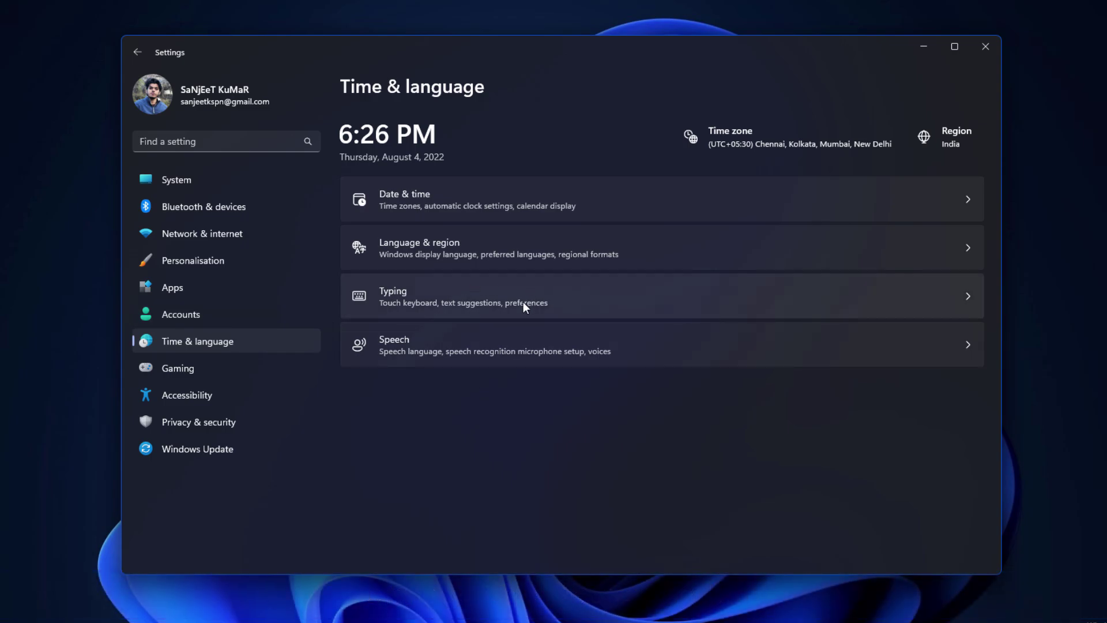
click(563, 253)
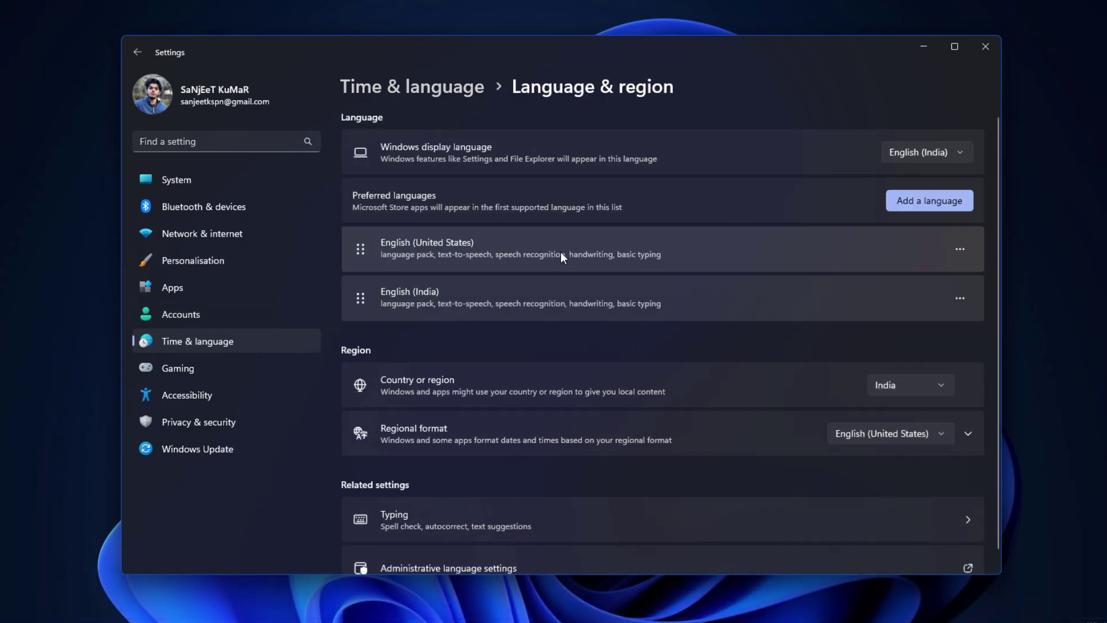
click(914, 203)
click(472, 116)
text(unit)
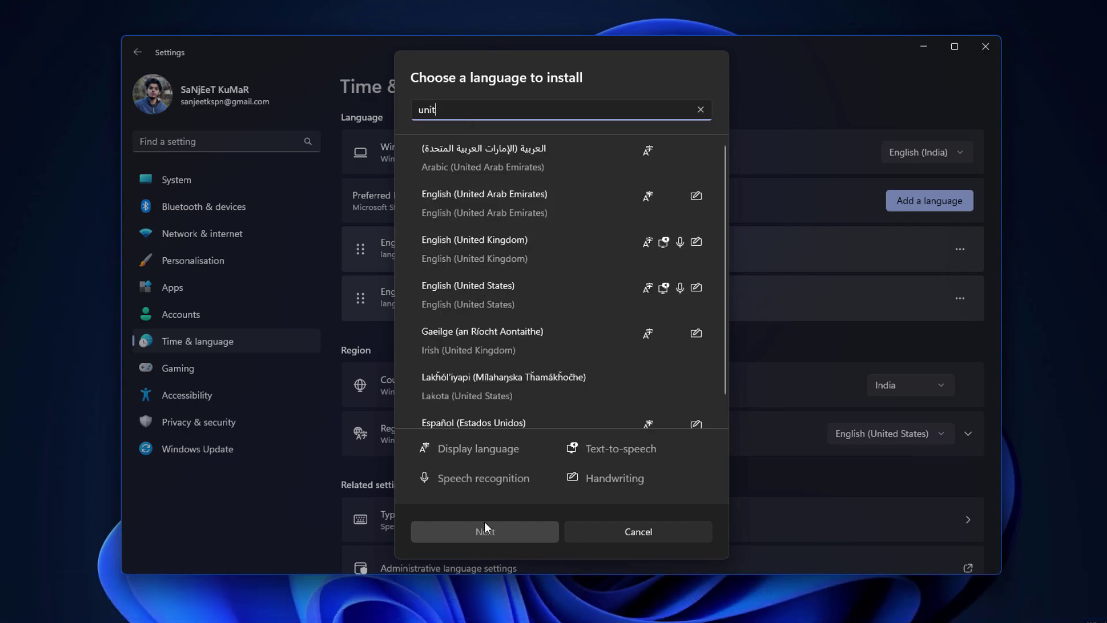
click(600, 531)
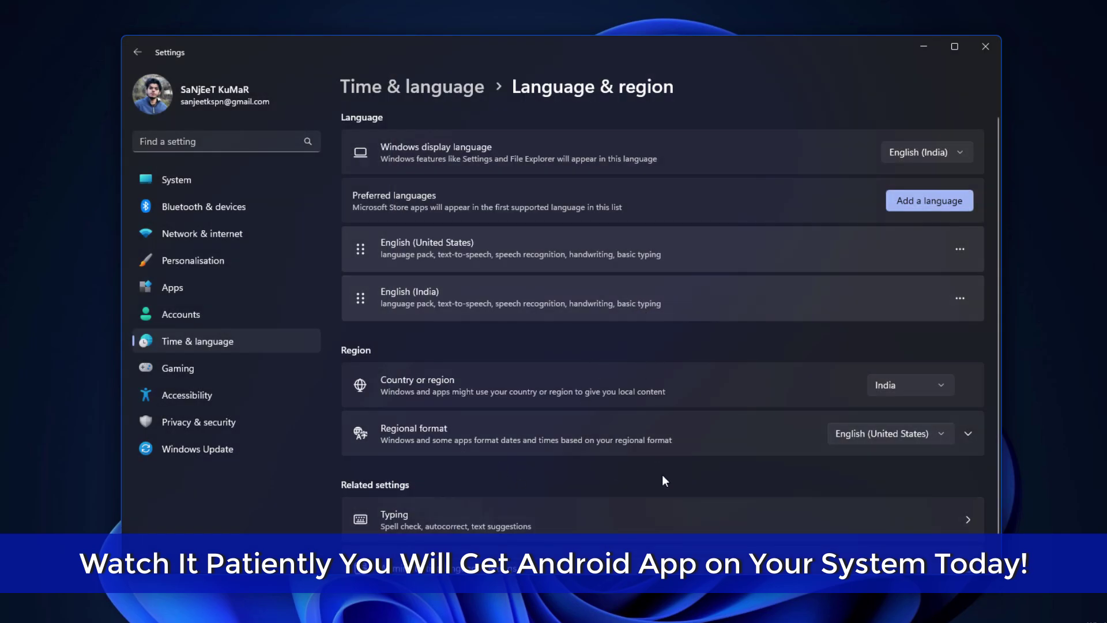
Set the country or region to United States and the regional format to English (United States).
click(886, 386)
scroll(876, 416, down, 20)
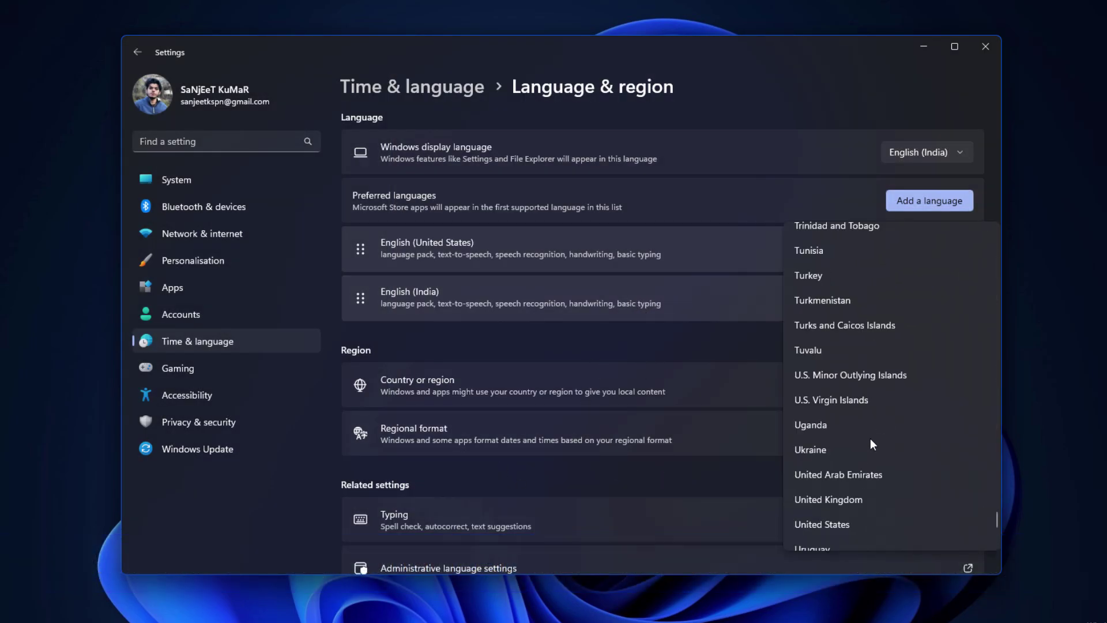
scroll(870, 441, down, 3)
click(862, 430)
click(867, 431)
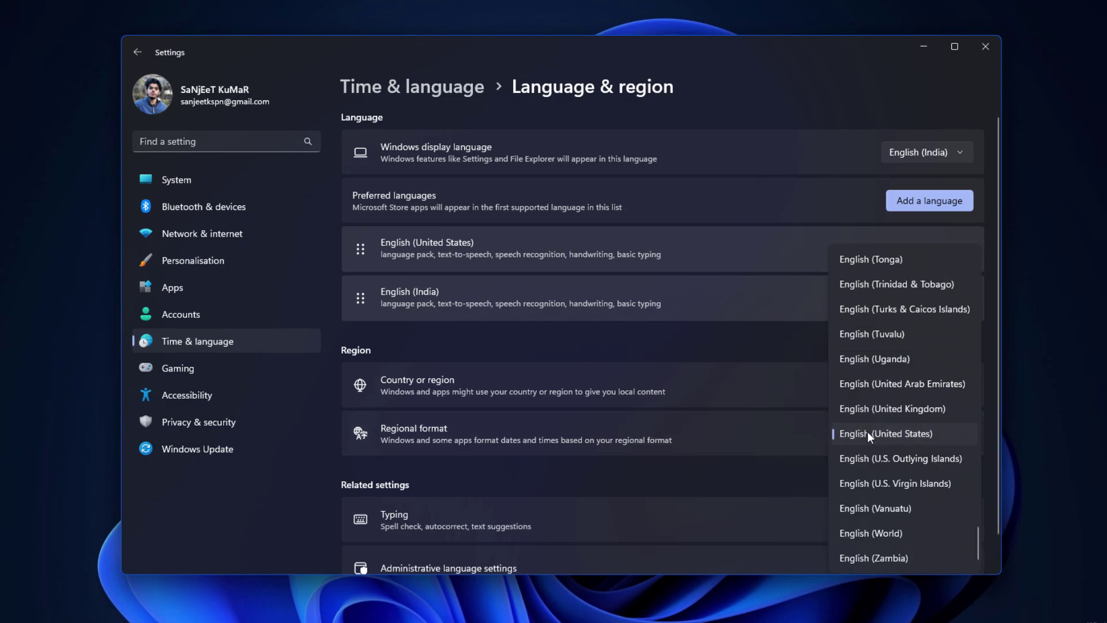
click(869, 436)
scroll(790, 414, down, 1)
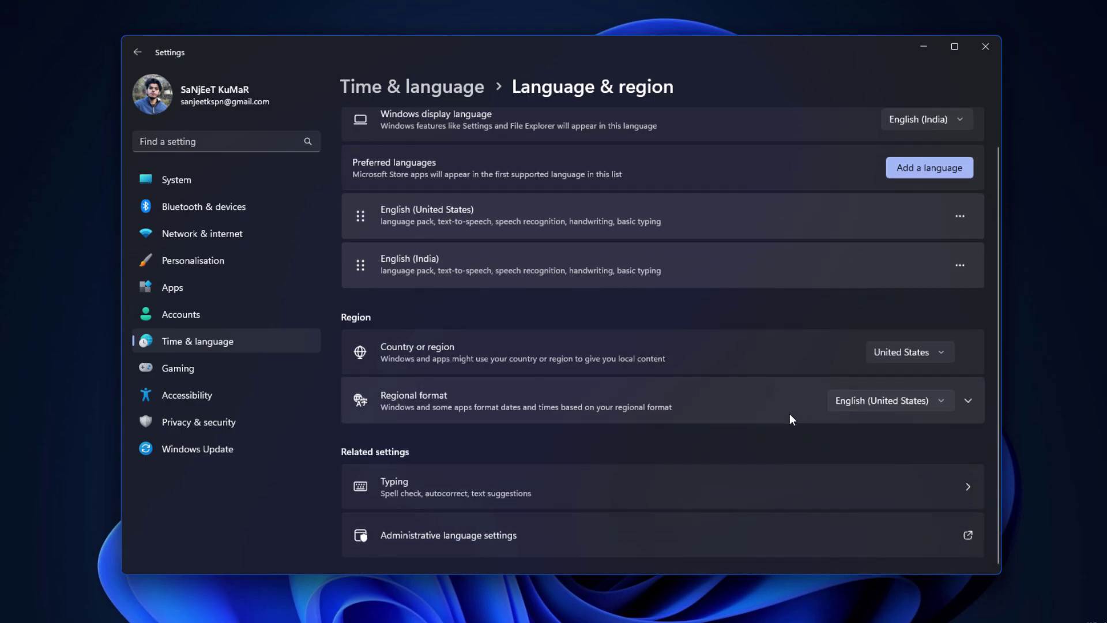
scroll(790, 414, up, 1)
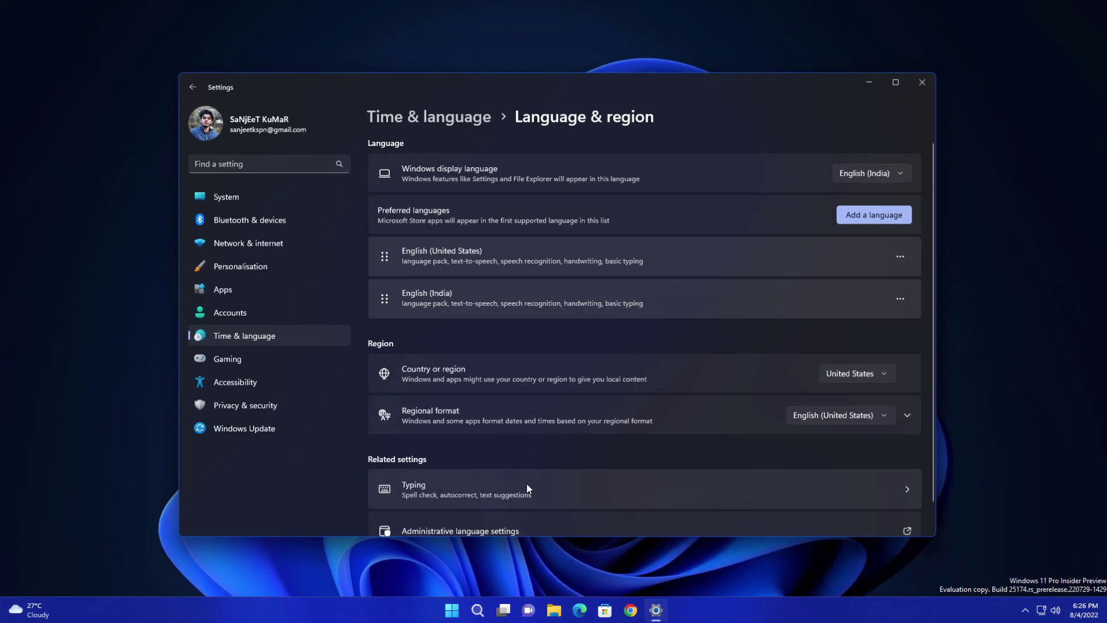
scroll(519, 473, down, 1)
Sign out of the Windows account and sign back in.
click(452, 610)
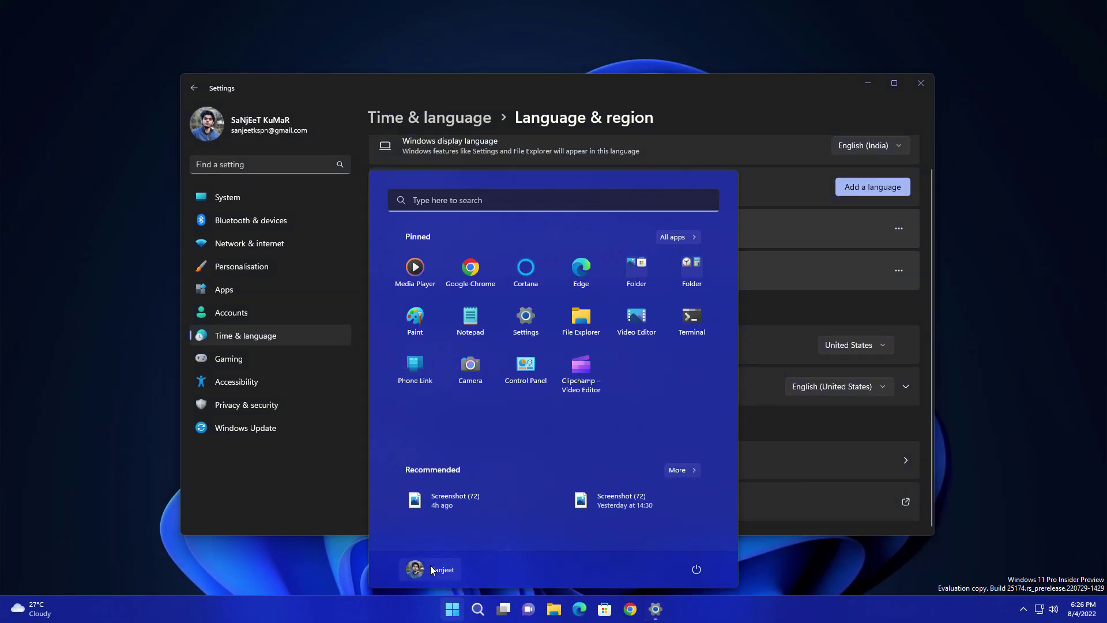
click(430, 565)
click(423, 552)
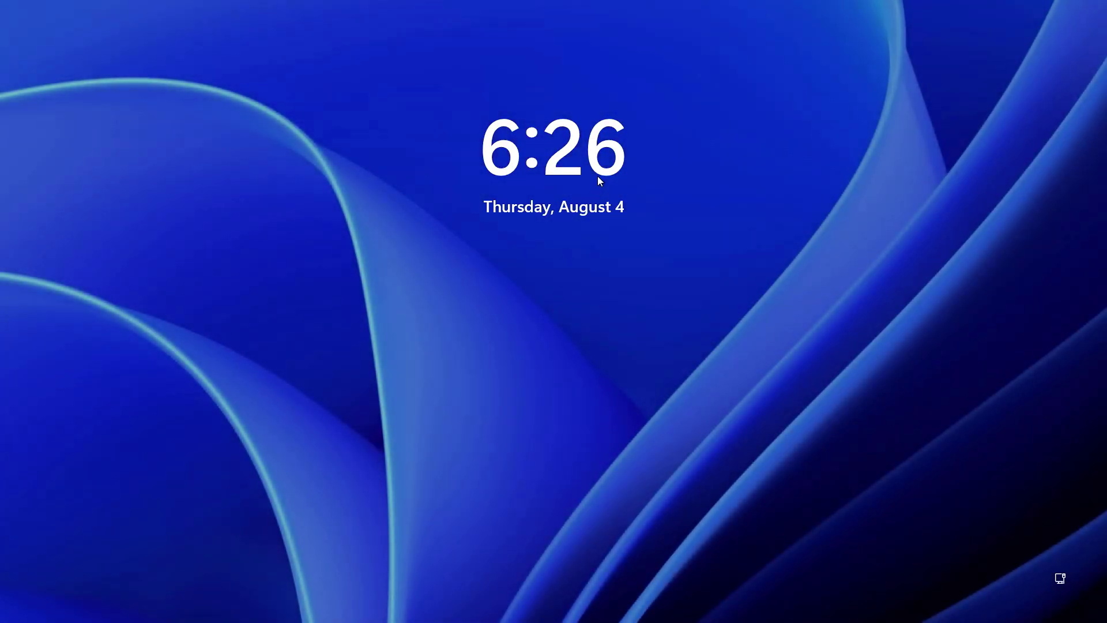
click(569, 286)
click(560, 334)
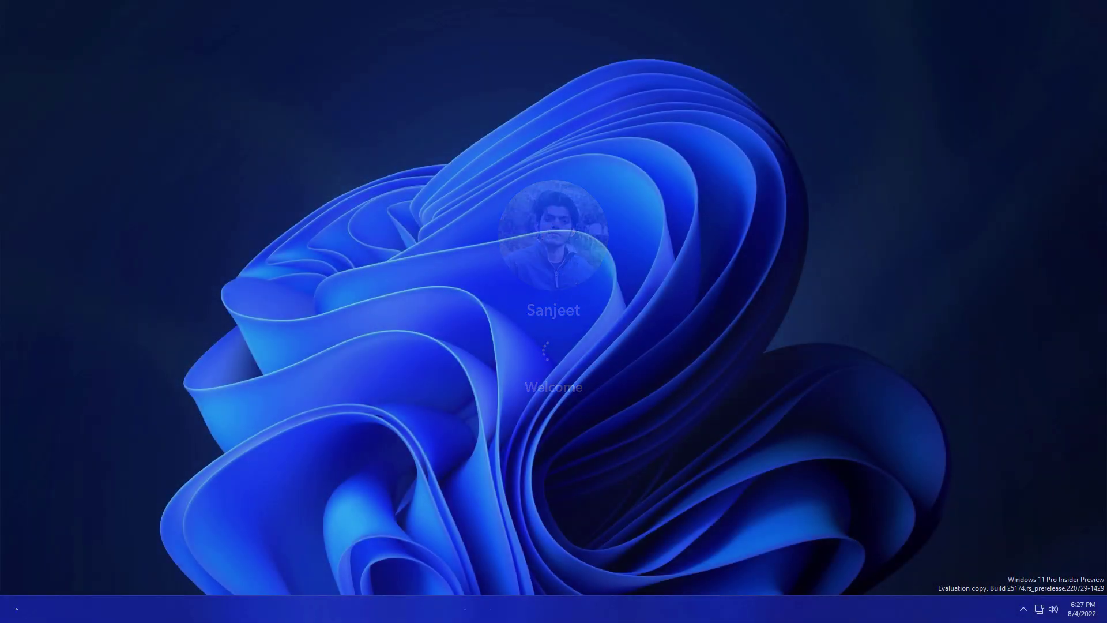
Reopen Settings and view the Time & language page to check the region.
key(super)
click(525, 315)
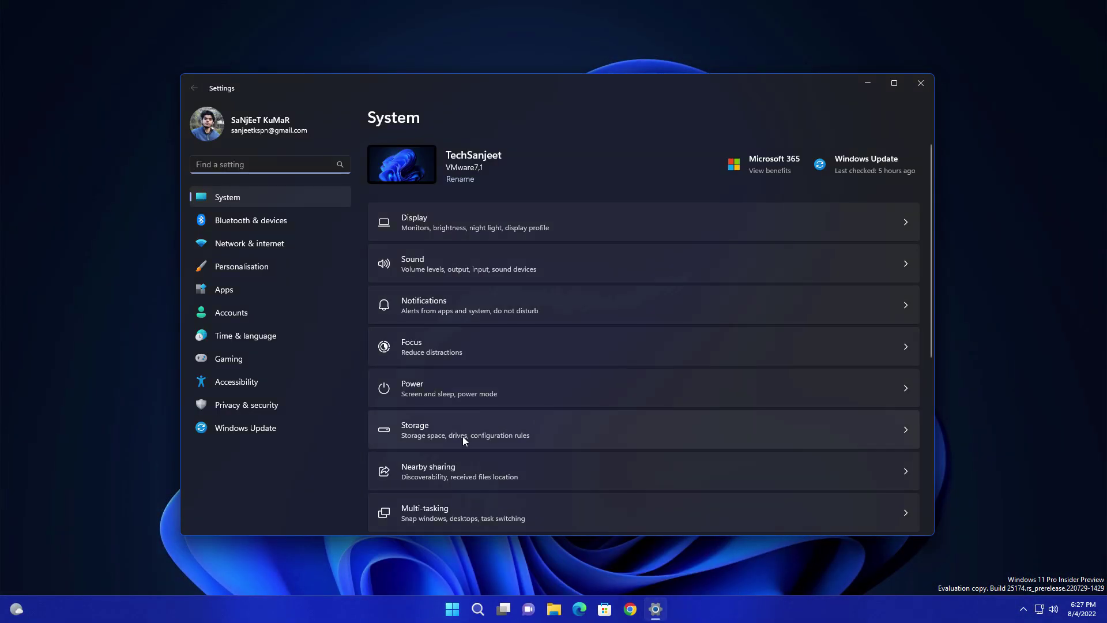
click(268, 336)
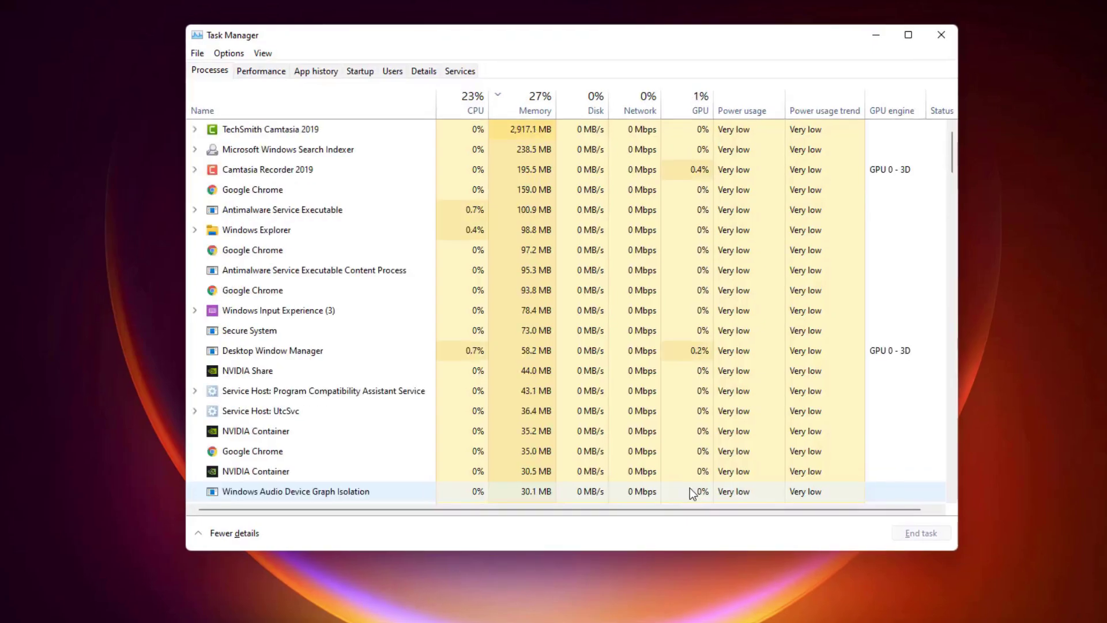
View the computer's performance details in Task Manager.
click(251, 65)
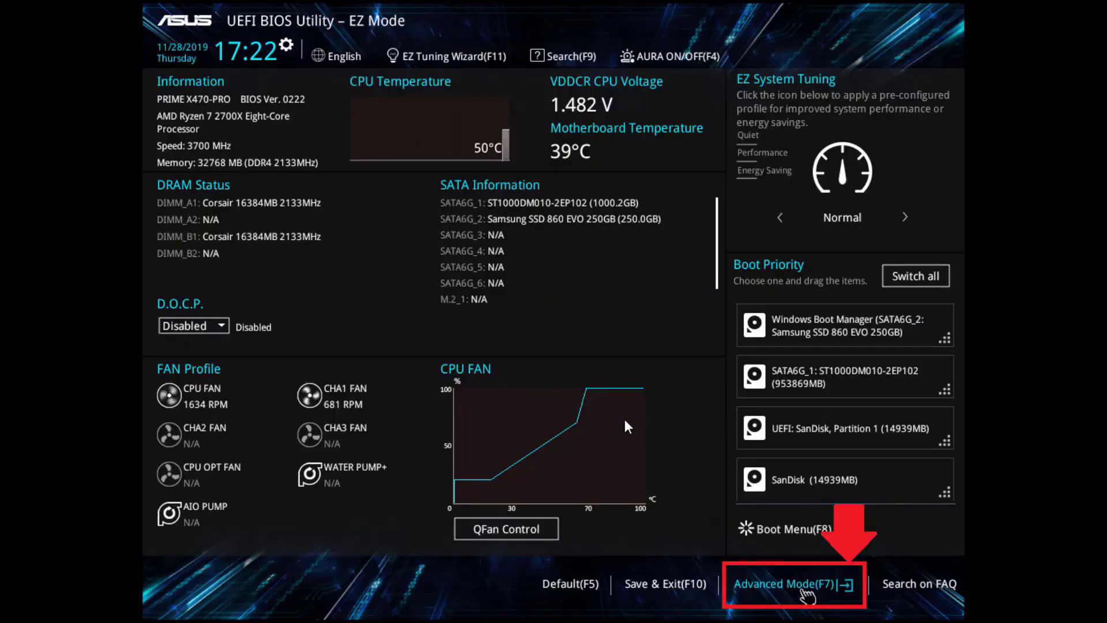
In the UEFI BIOS Utility's Advanced Mode, set SVM Mode to Enabled in the CPU configuration.
key(F7)
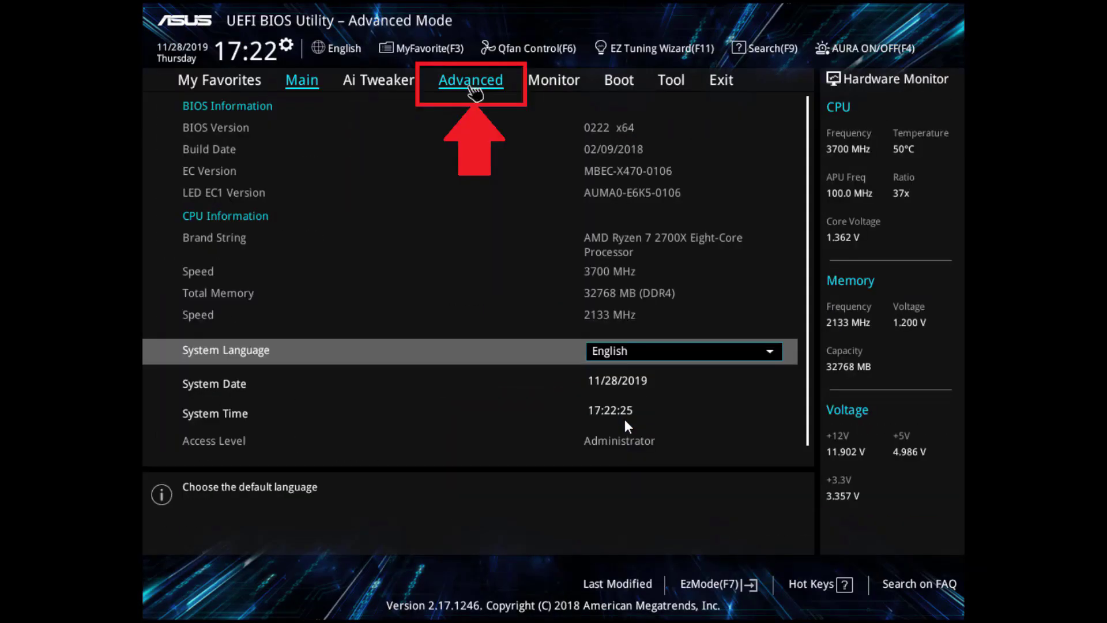
click(471, 86)
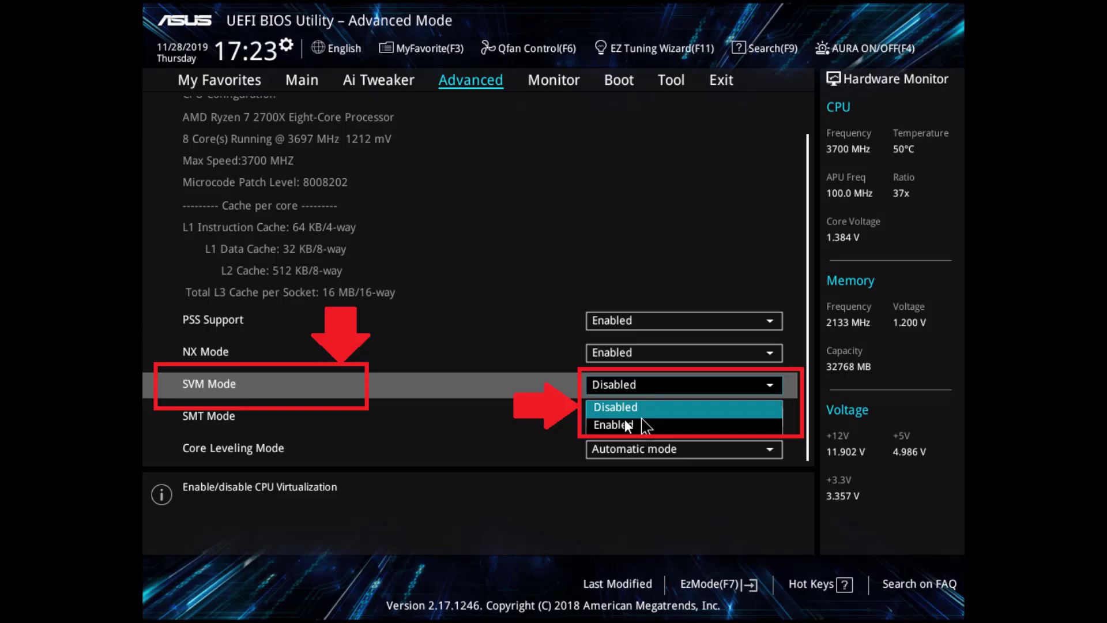
click(628, 425)
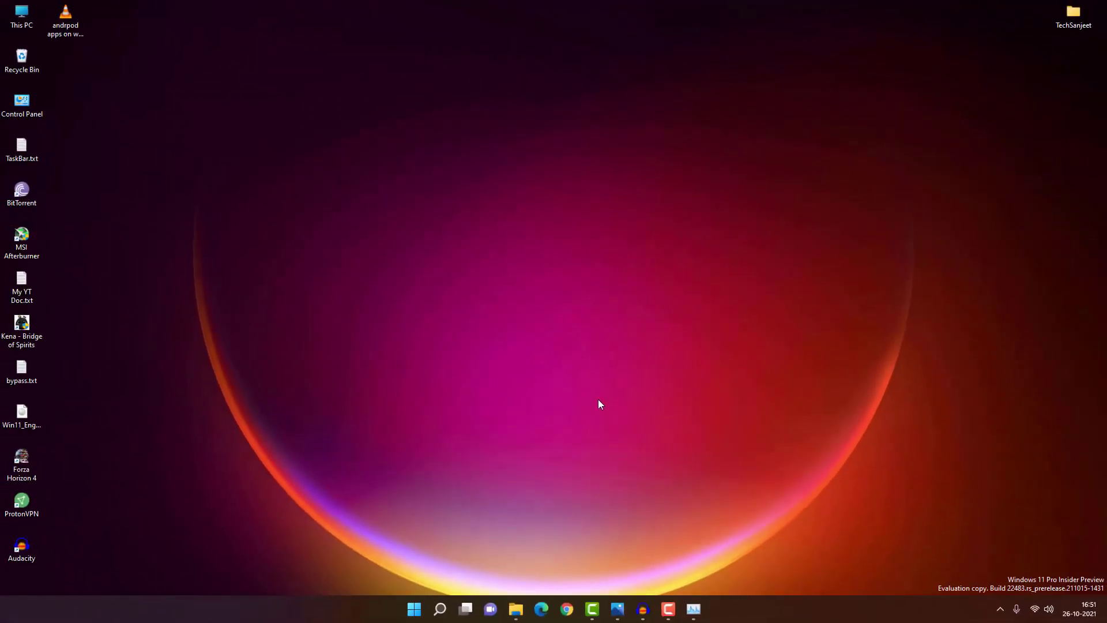
Open the Windows Features dialog from the optional features settings in Windows.
click(415, 609)
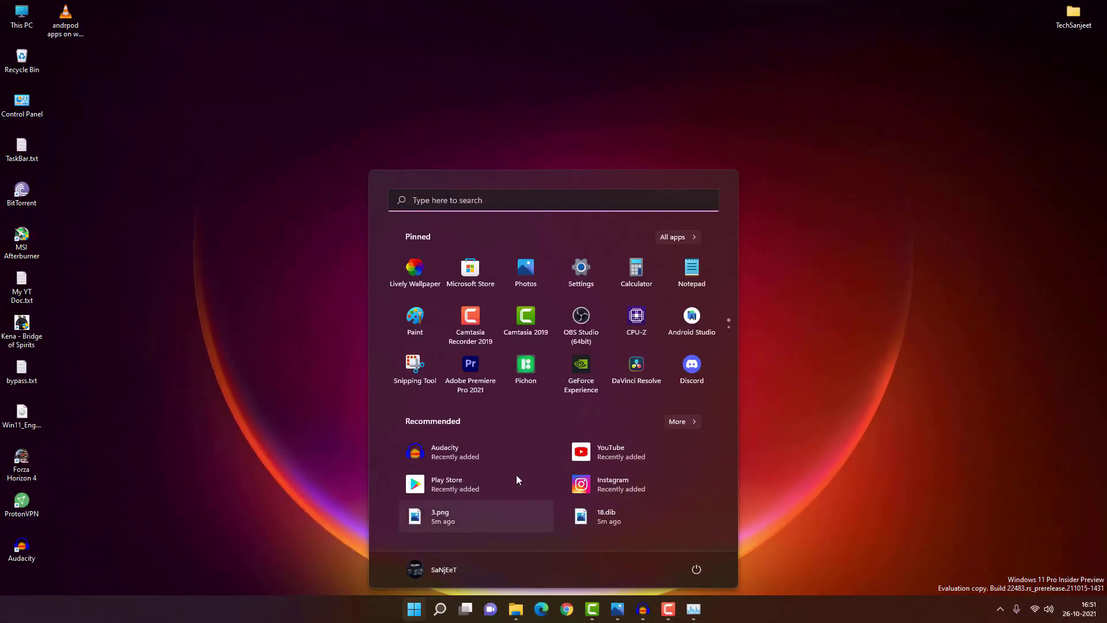
click(583, 286)
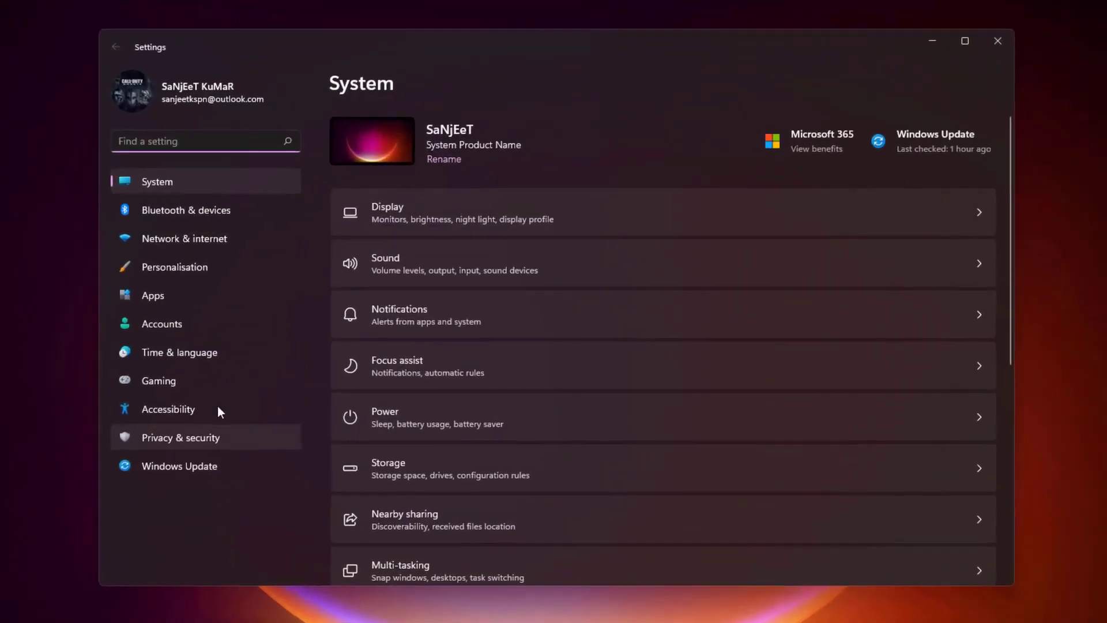
click(255, 286)
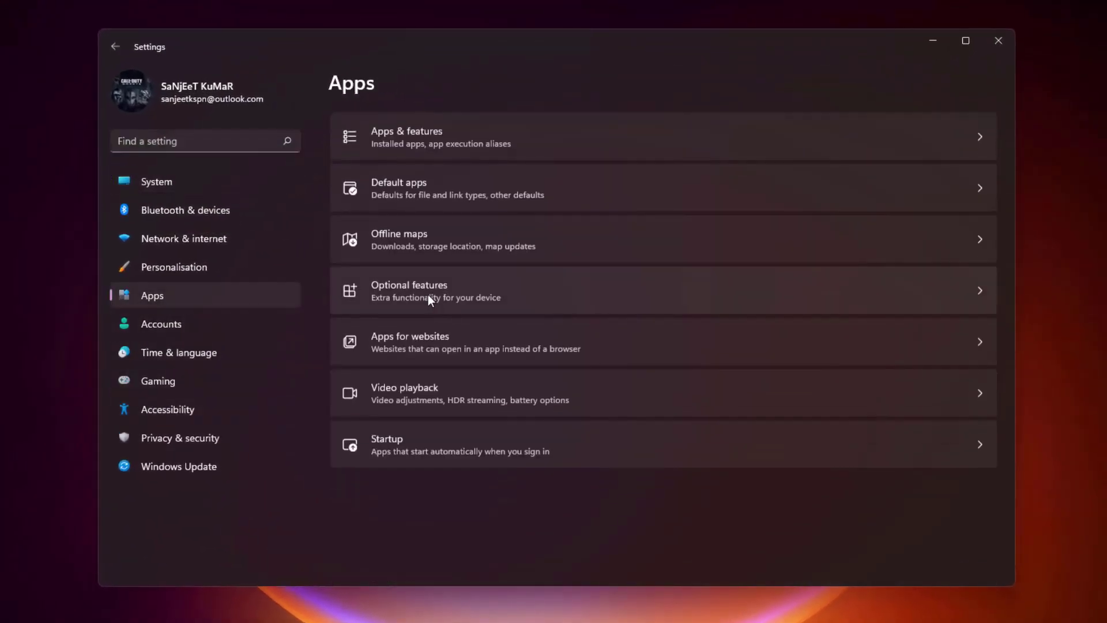
click(428, 295)
scroll(428, 358, down, 5)
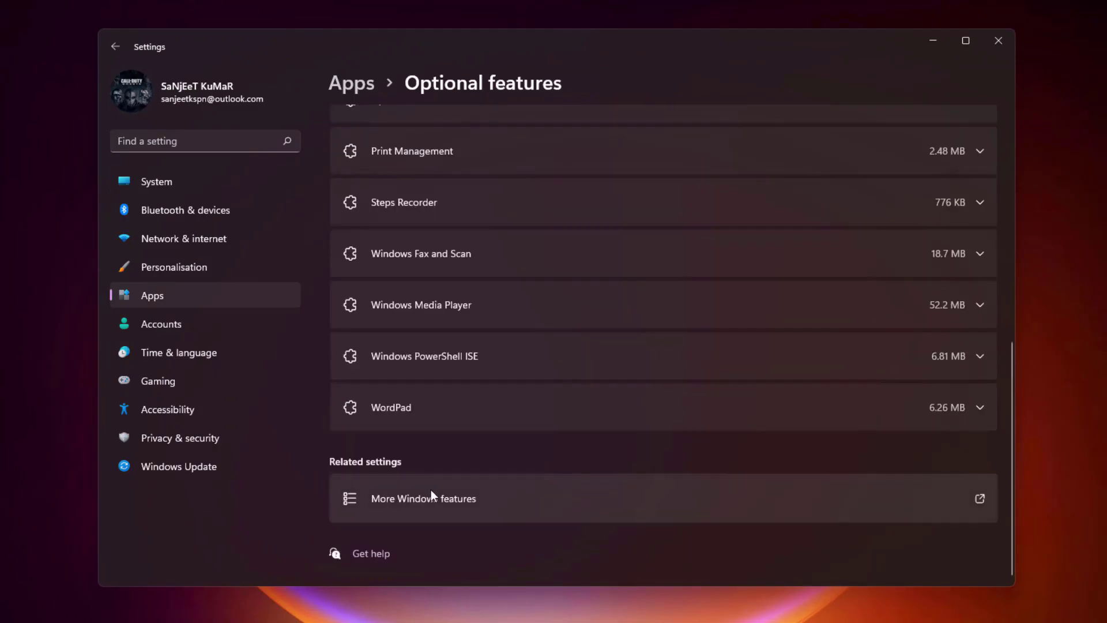
click(431, 505)
Turn on Virtual Machine Platform and Windows Hypervisor Platform, confirm the Windows features, and close Settings.
scroll(488, 355, down, 3)
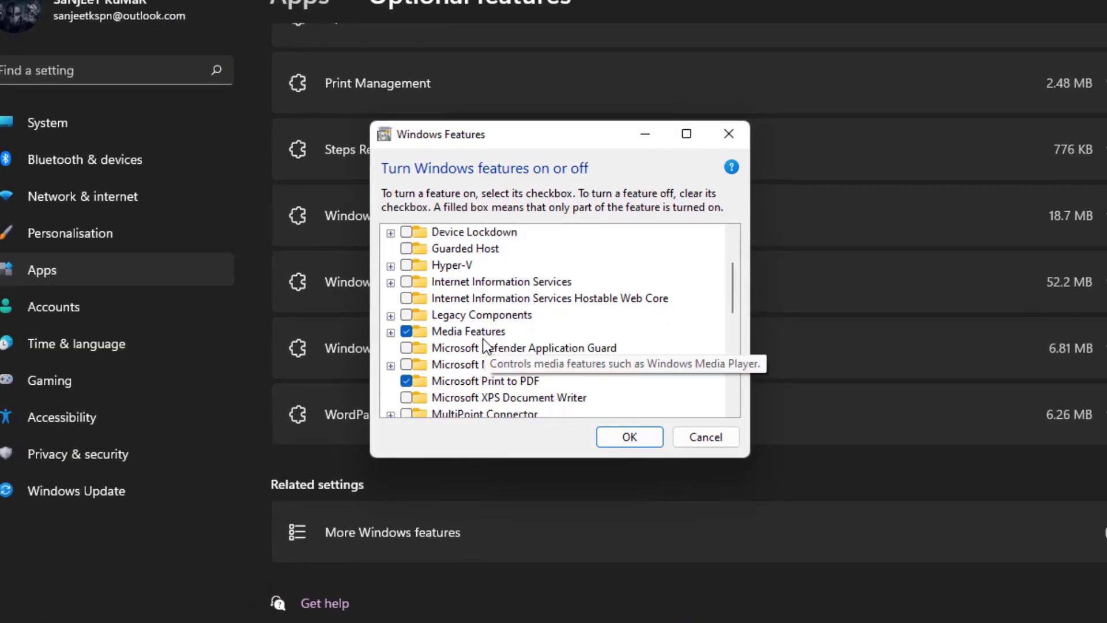
scroll(483, 339, down, 2)
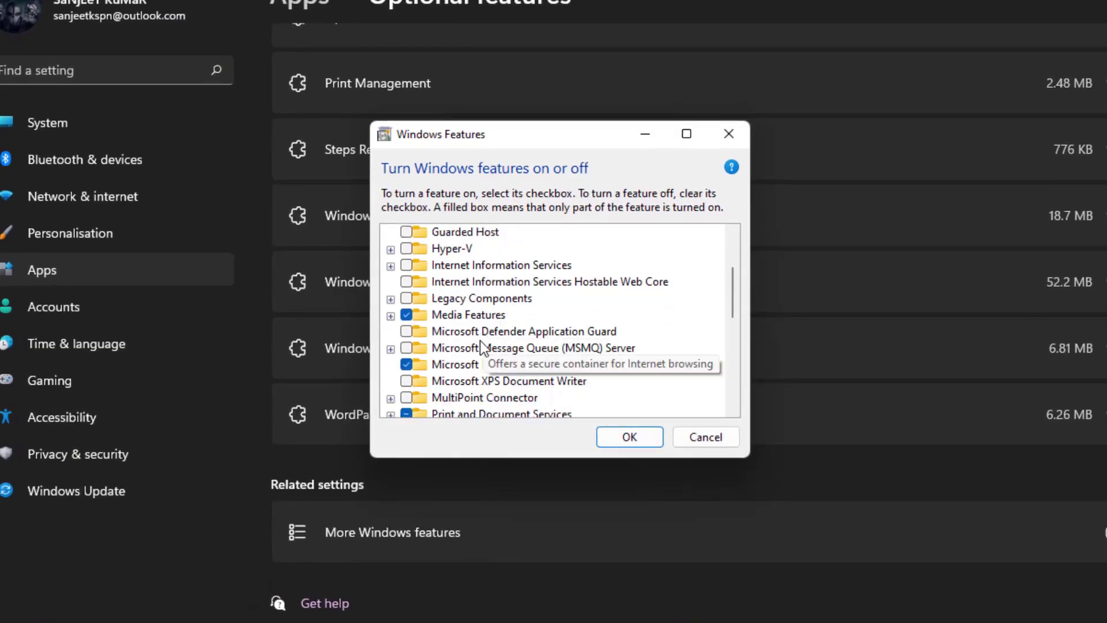
scroll(480, 338, down, 3)
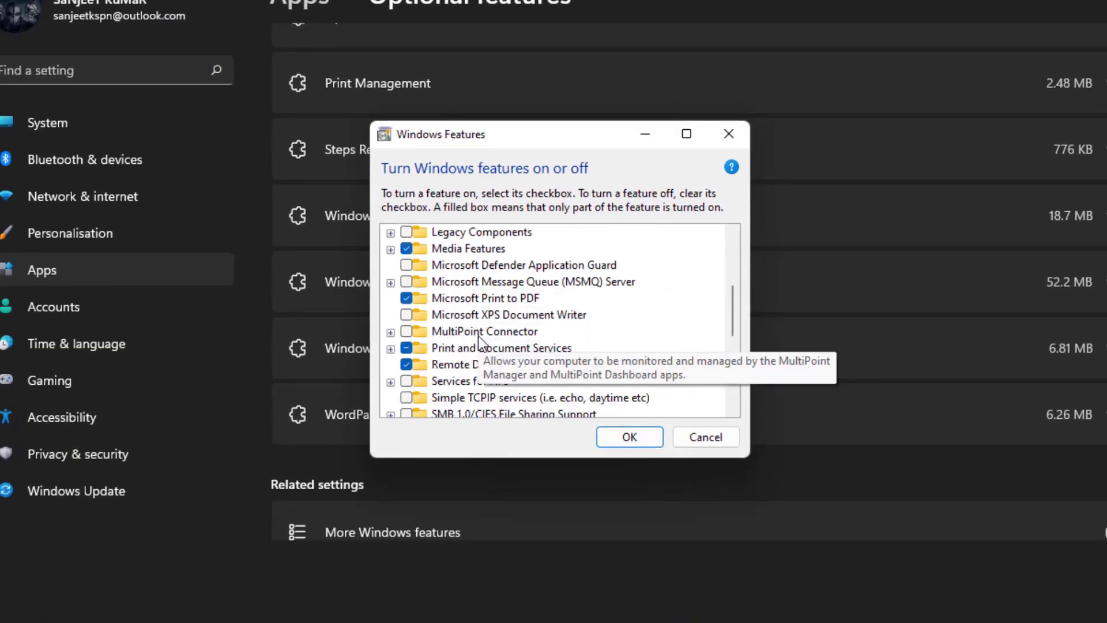
scroll(479, 340, down, 1)
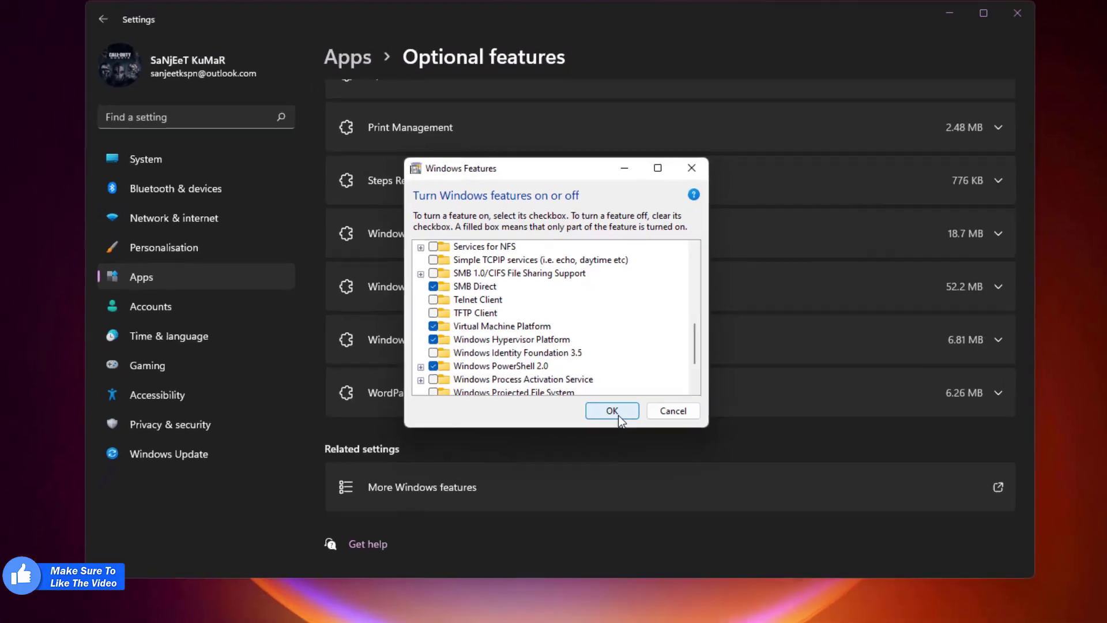
click(620, 436)
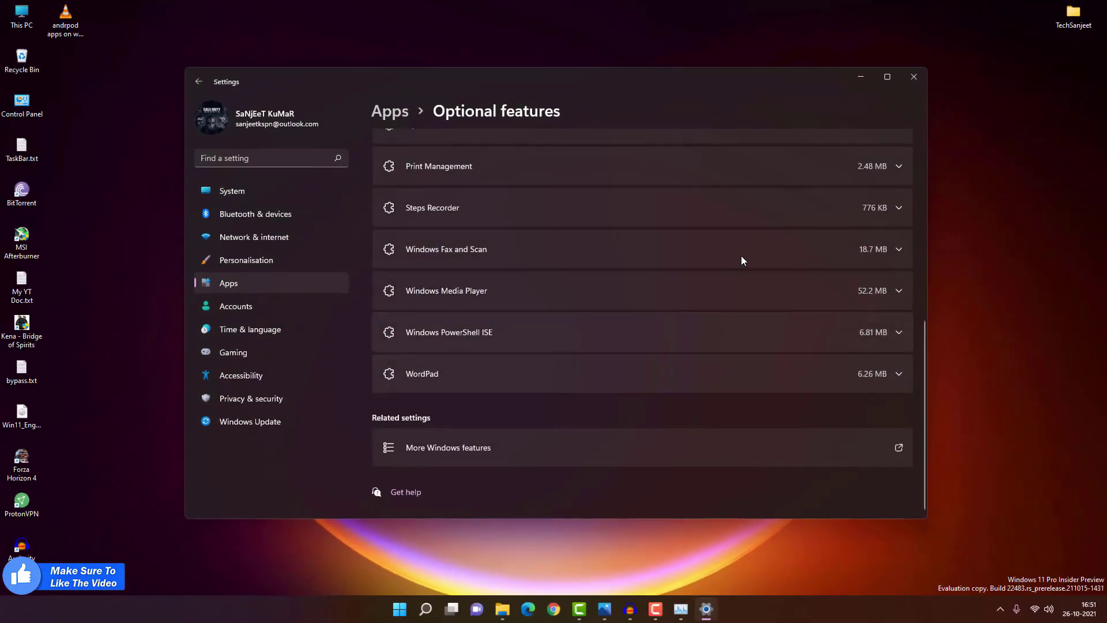
click(914, 79)
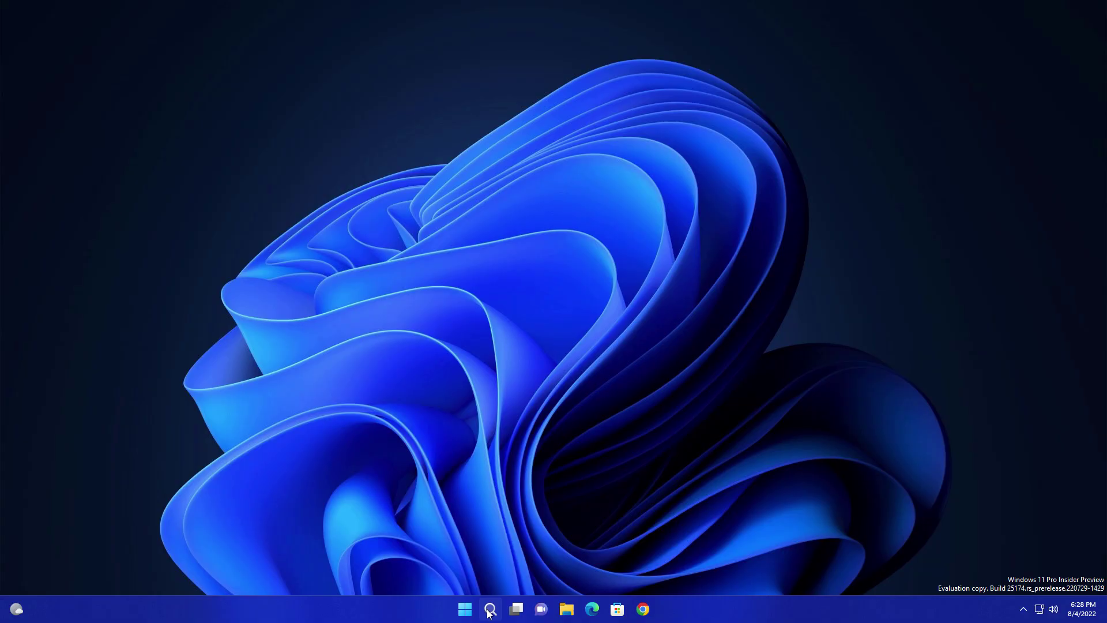
Search Windows for Microsoft Store and open the app.
click(490, 609)
text(microsoft store)
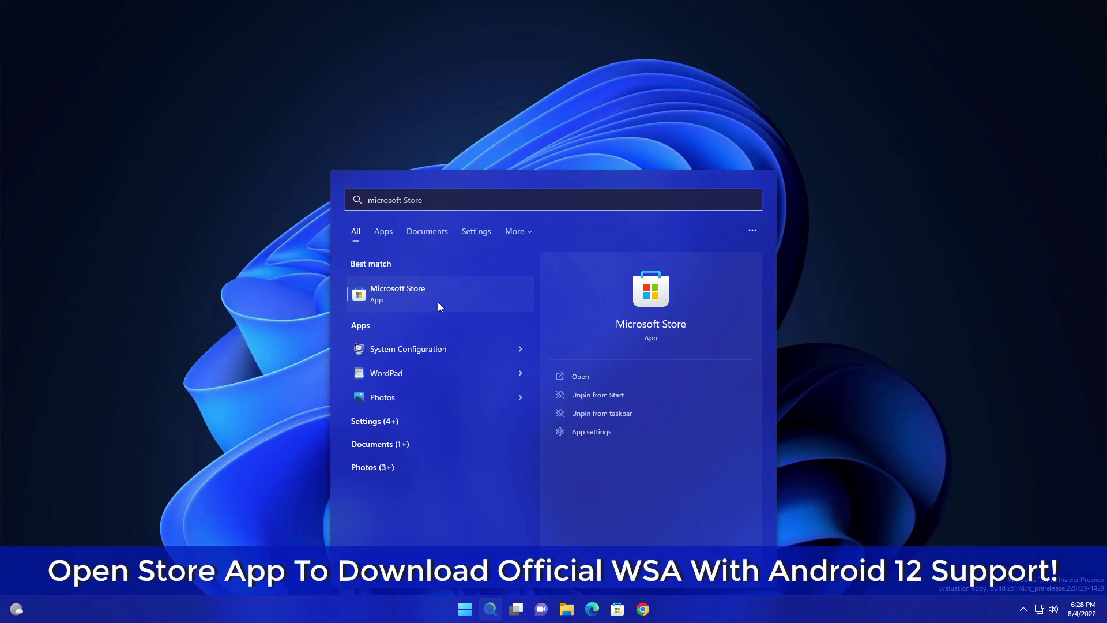
click(437, 302)
Search the store for "amazon" and open the Amazon Appstore page.
click(493, 41)
text(amaz)
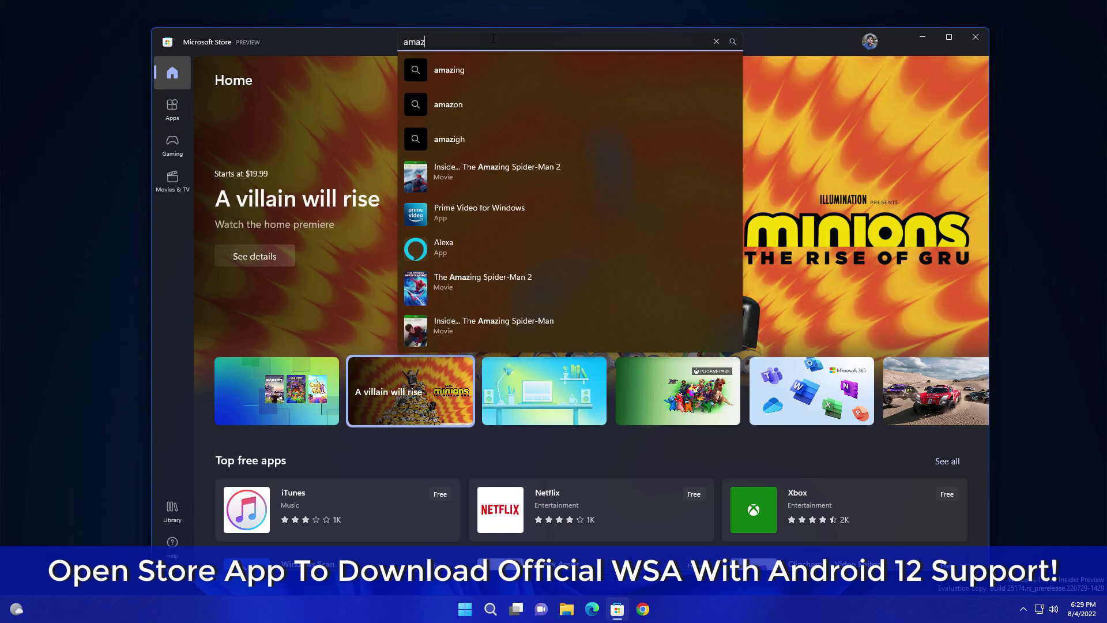
text(on)
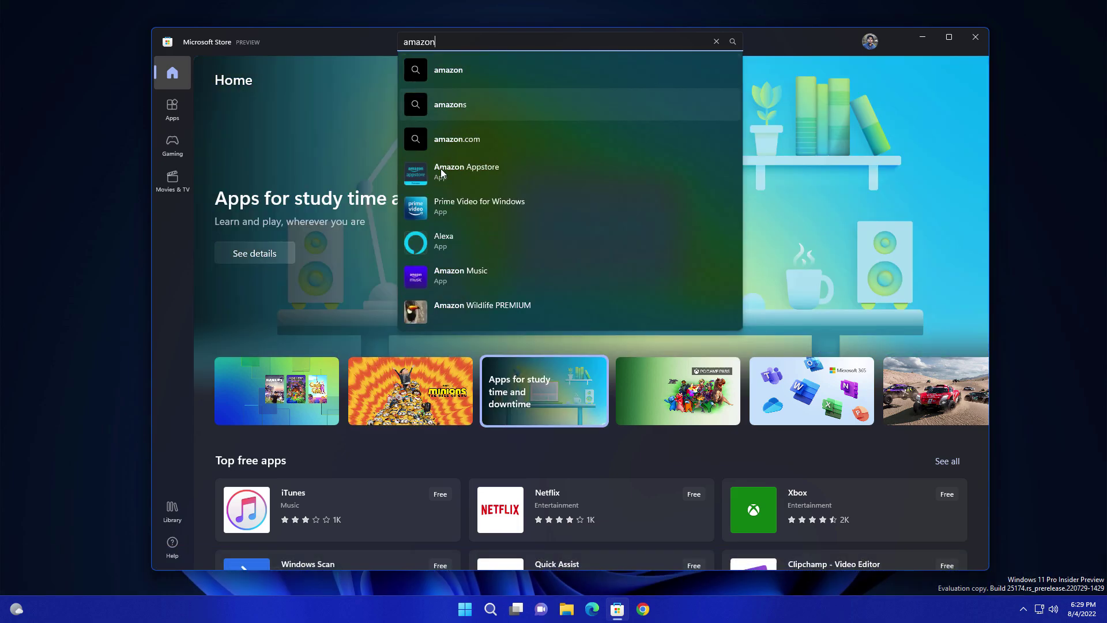
click(468, 175)
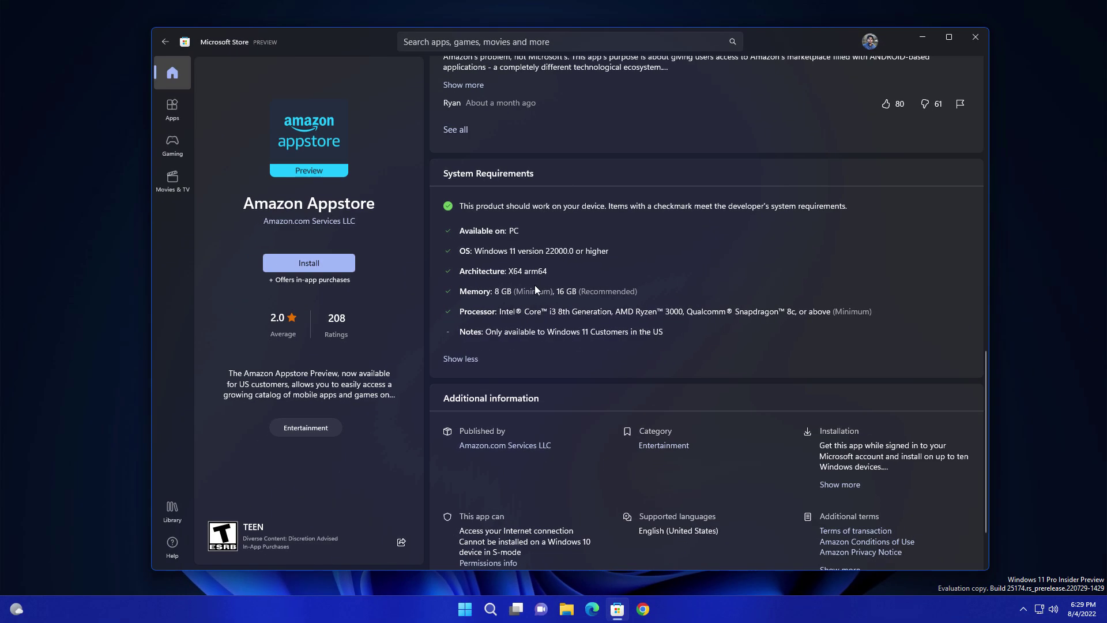
Install the Amazon Appstore together with the Windows Subsystem for Android, allowing the system changes, and open it.
click(308, 262)
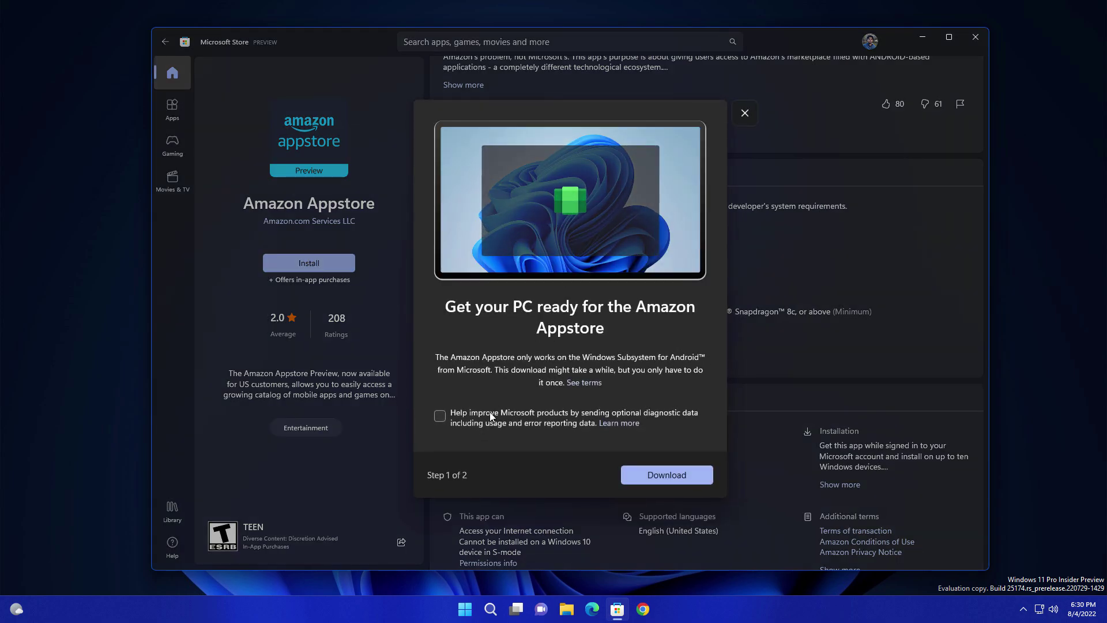
click(655, 474)
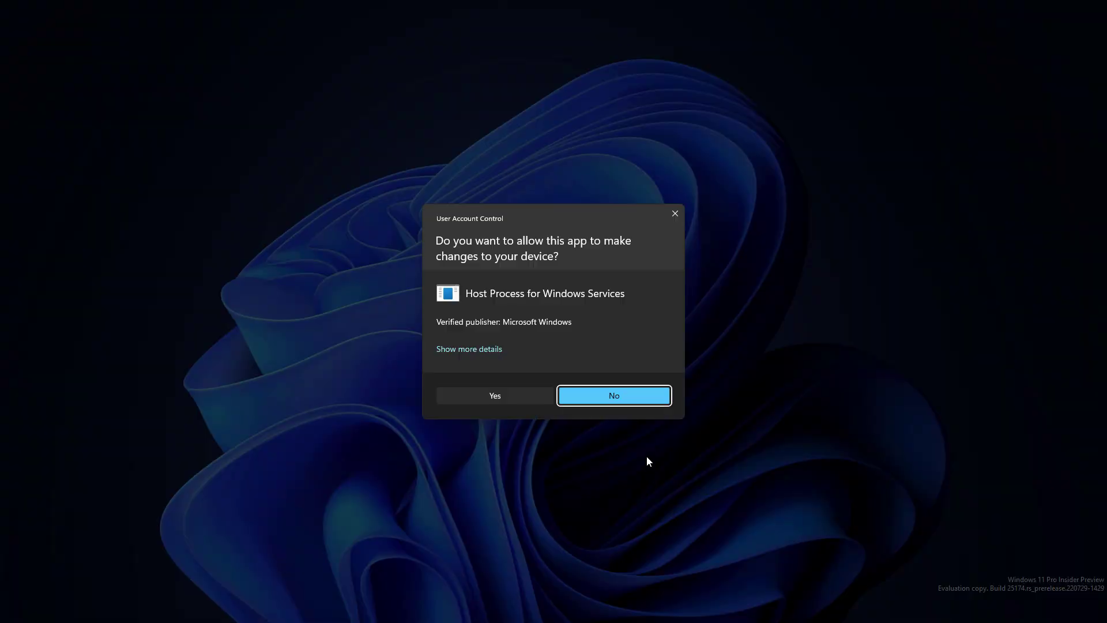
click(517, 401)
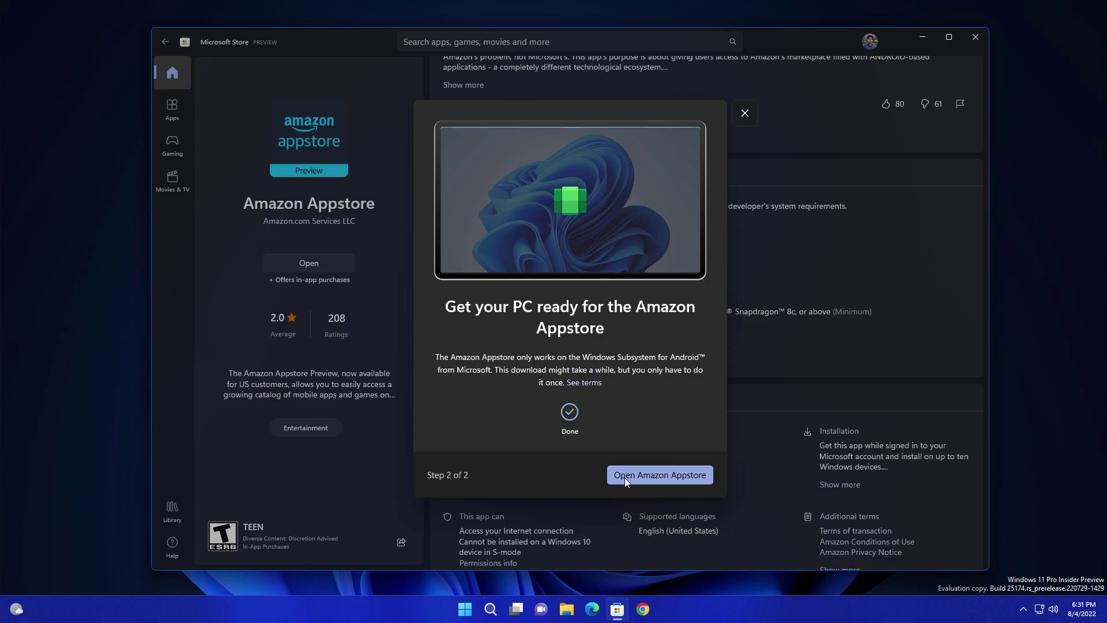
click(625, 475)
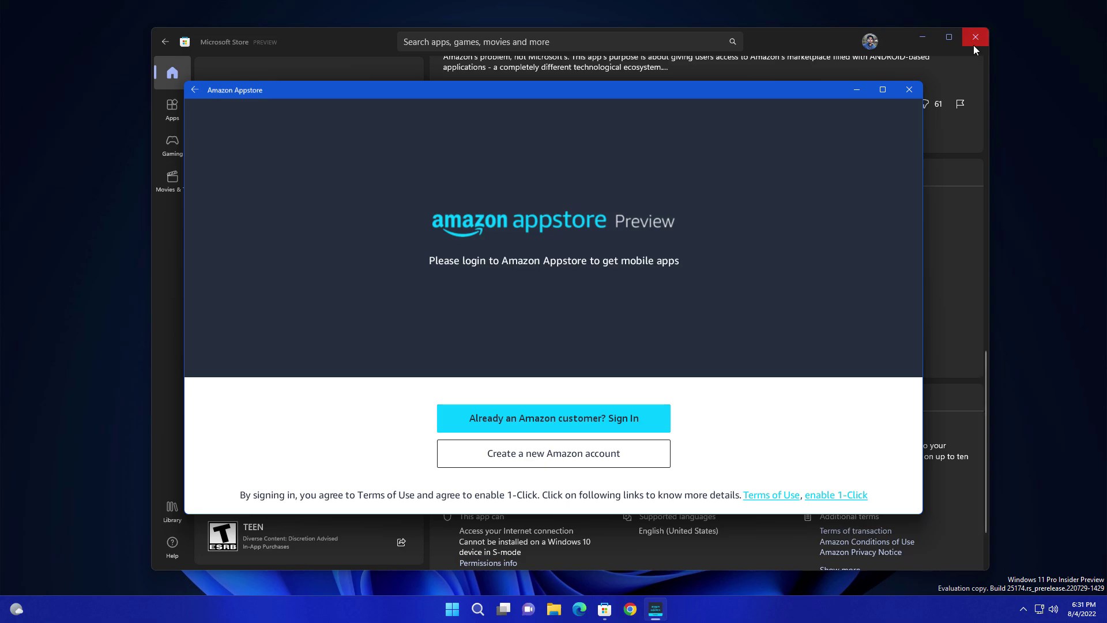
Close the Microsoft Store and sign in to the Amazon Appstore with an existing Amazon account.
click(973, 46)
click(974, 38)
click(559, 416)
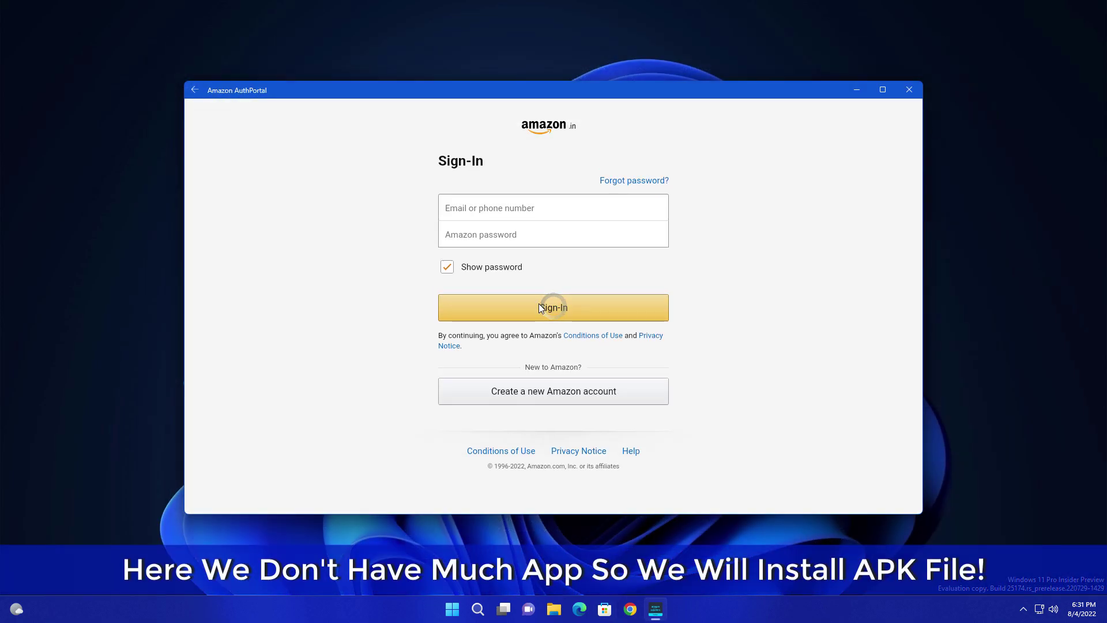
click(488, 206)
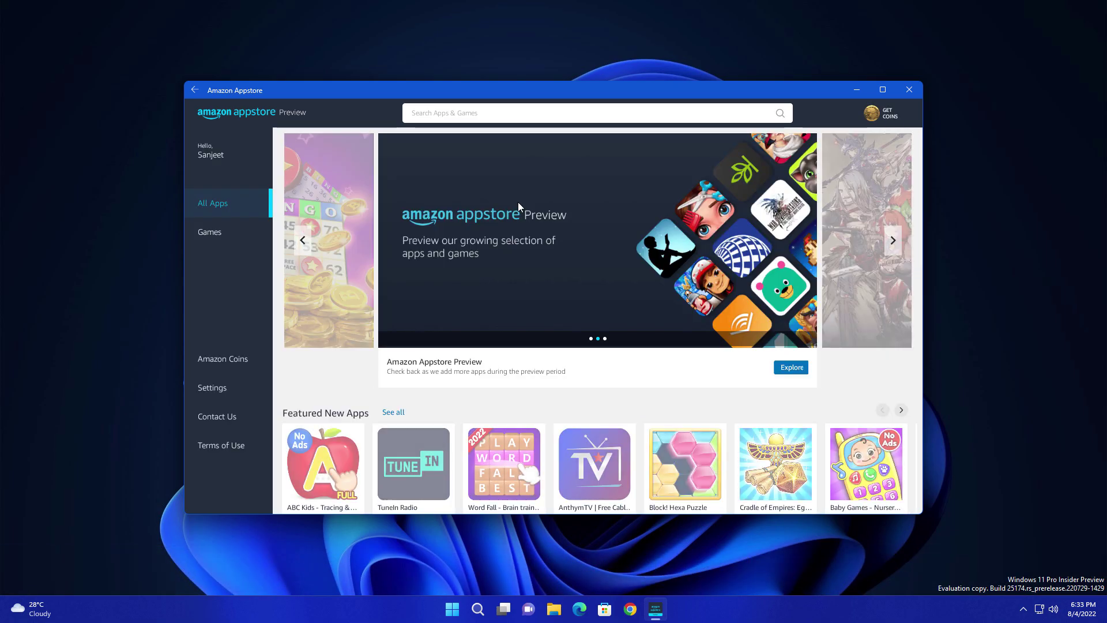
Browse the Games section of the Amazon Appstore, including the recommended and top paid games.
click(209, 232)
scroll(770, 386, down, 8)
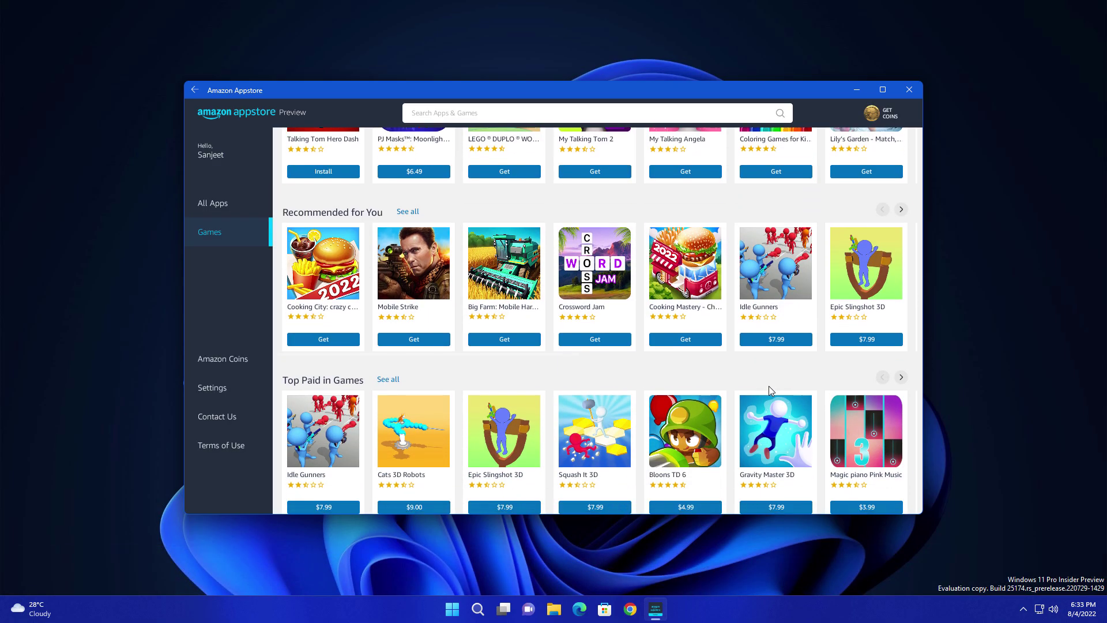
scroll(769, 386, down, 2)
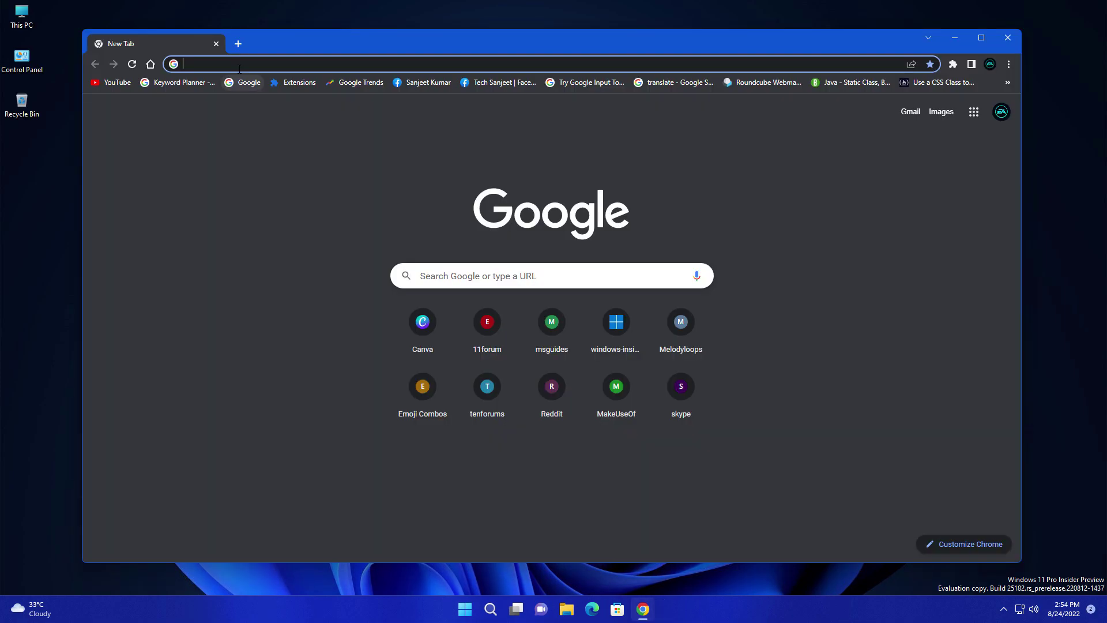
Search the web in Chrome for "wsa pacman" and open the wsa_pacman GitHub repository.
text(wsa pacman)
key(Return)
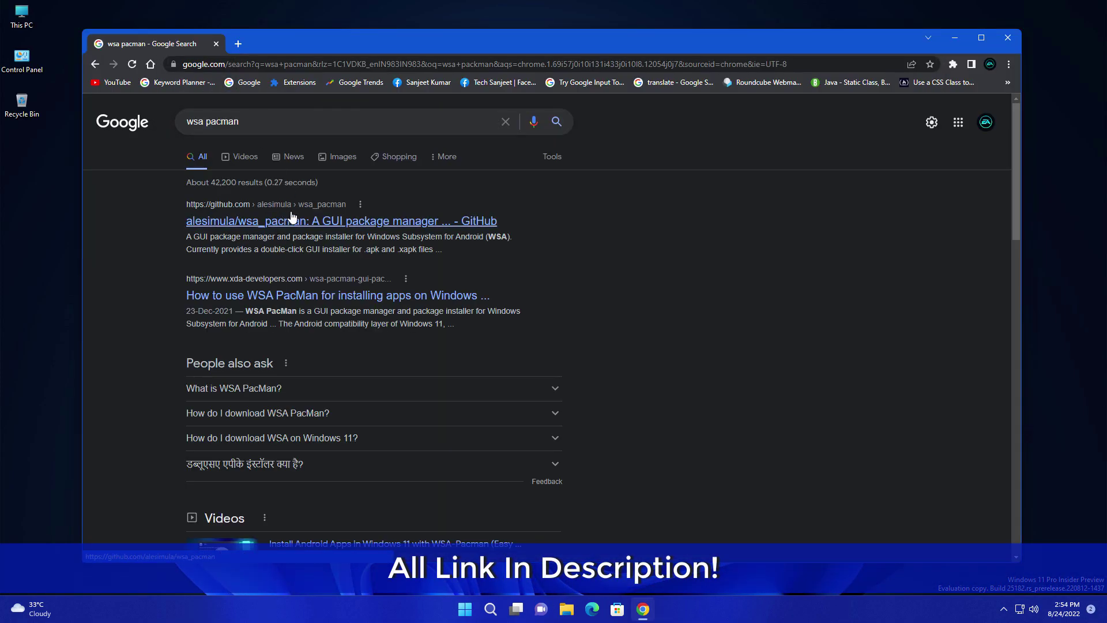
click(299, 223)
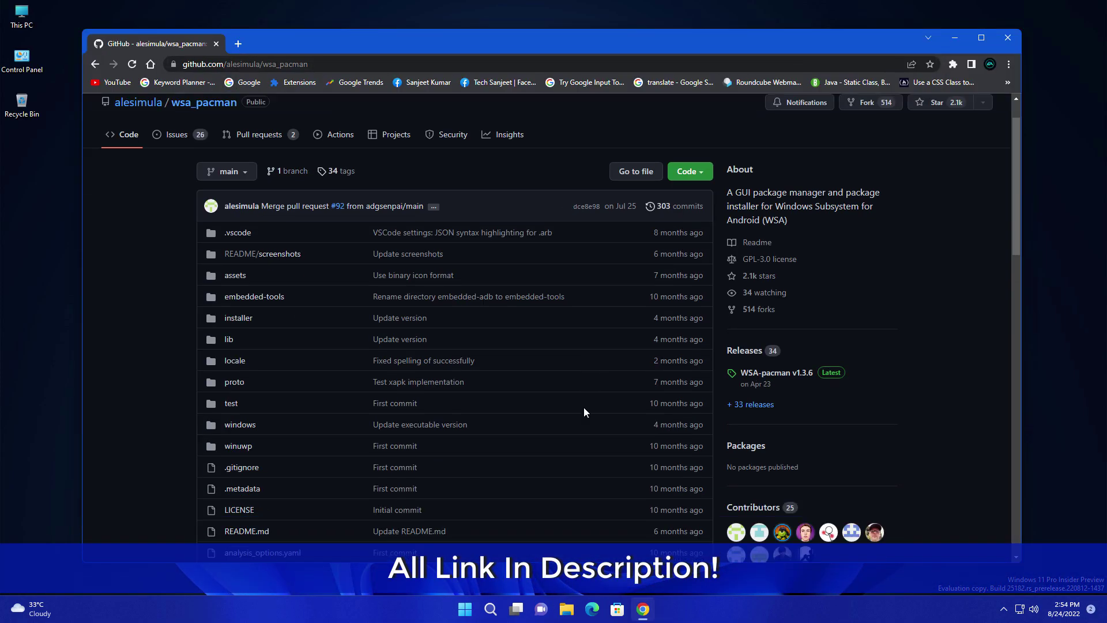
Review the wsa_pacman README and download WSA-pacman-v1.3.6-installer.exe from the latest release.
scroll(402, 432, down, 8)
scroll(402, 432, down, 10)
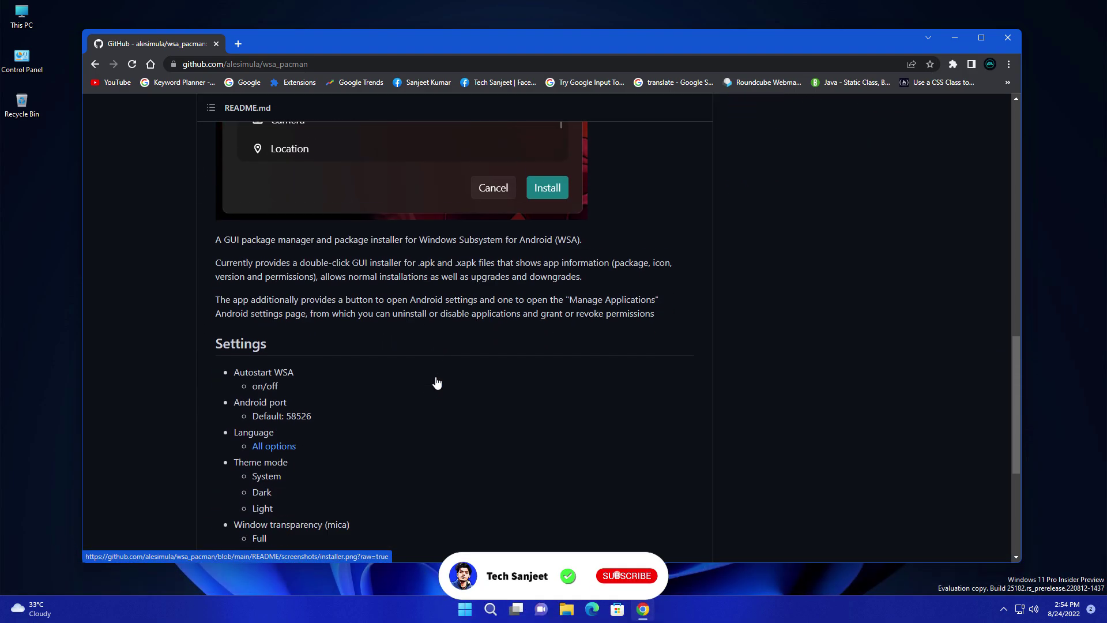
scroll(348, 424, up, 1)
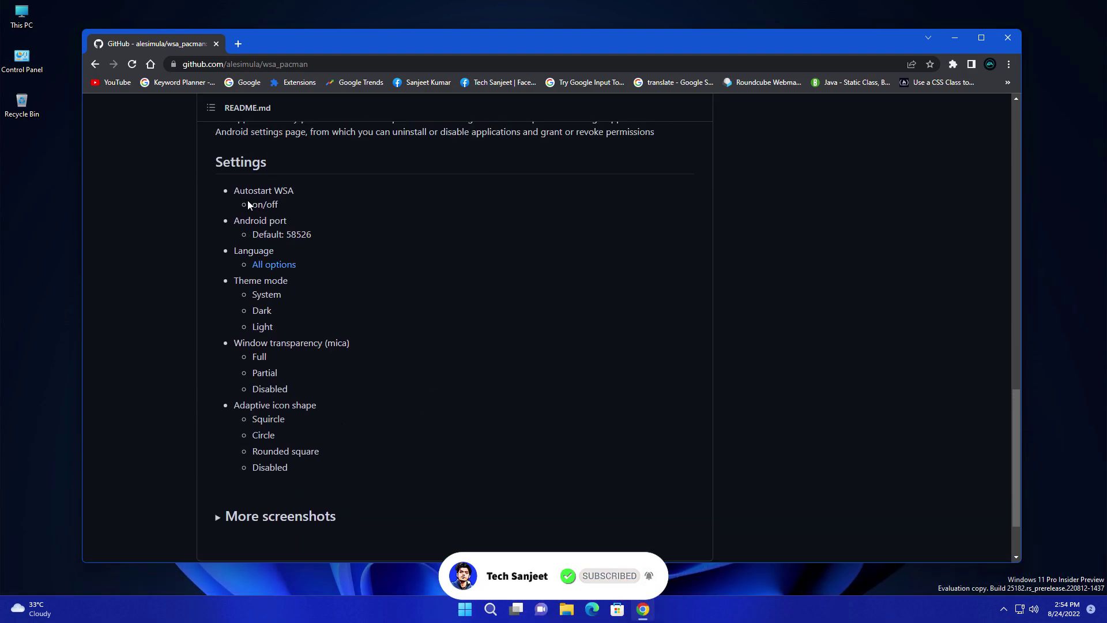
scroll(279, 449, up, 4)
drag(215, 311, 413, 312)
scroll(446, 319, up, 10)
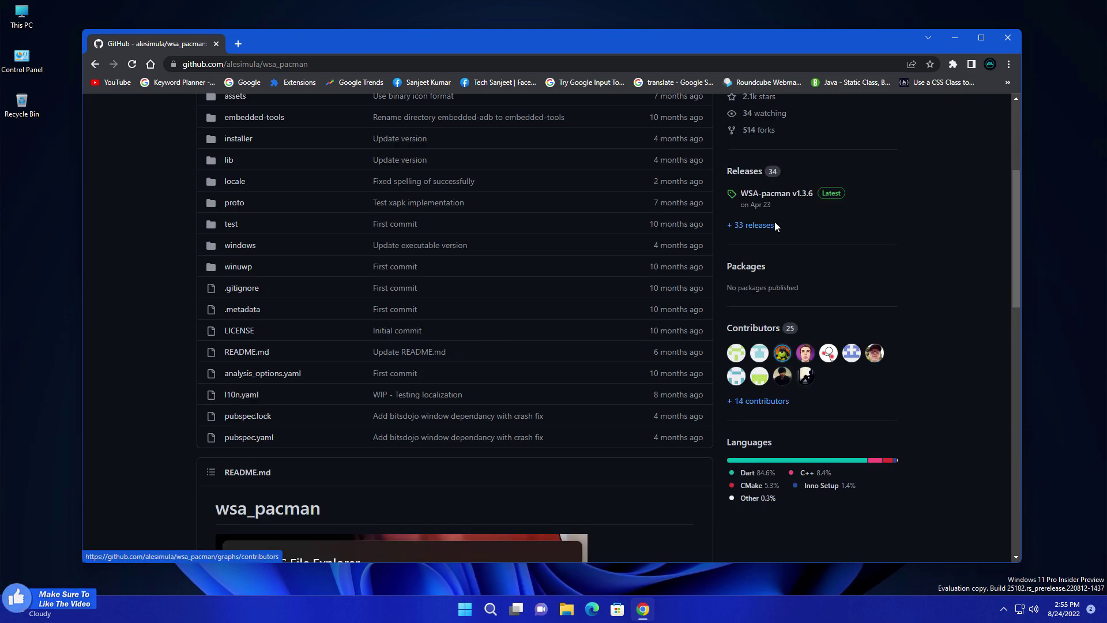
click(764, 198)
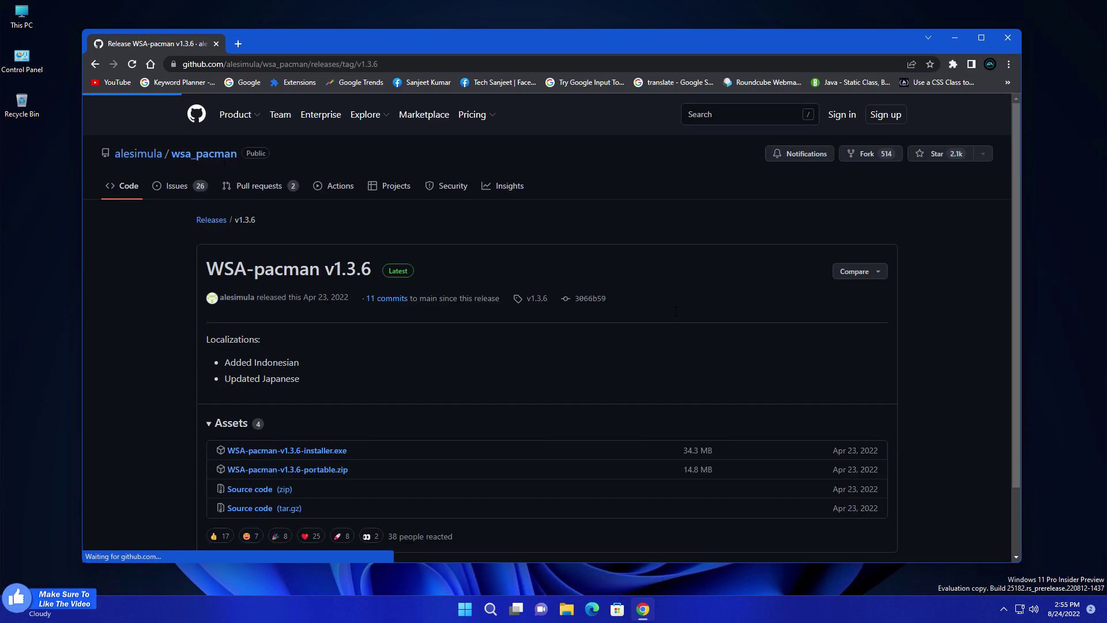
click(284, 454)
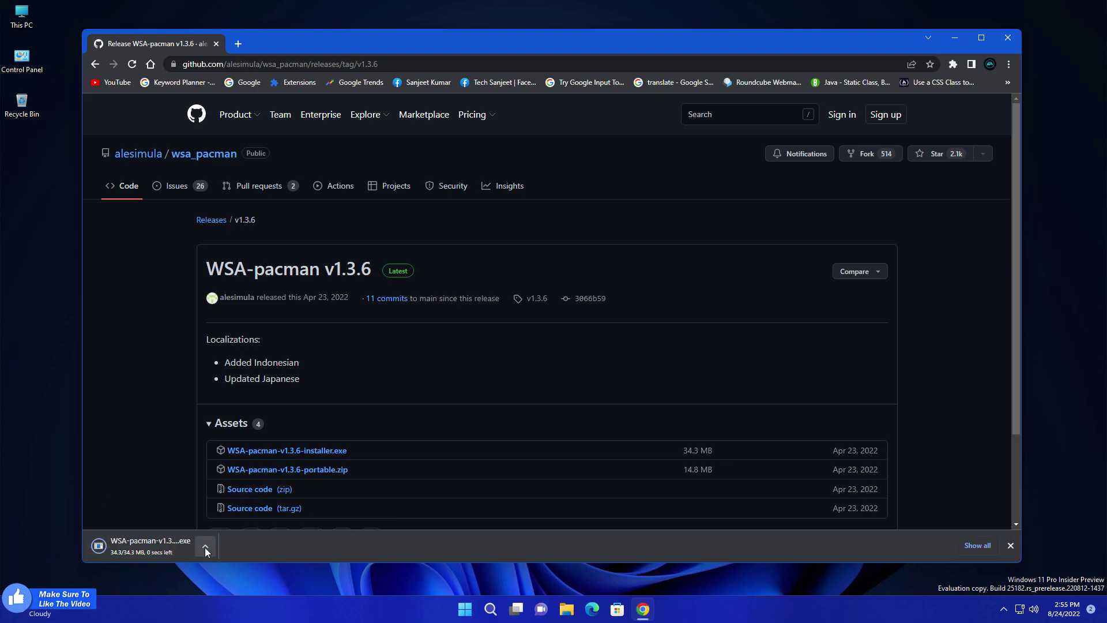
Run the downloaded WSA-pacman installer and allow it to make changes to the device.
click(205, 546)
click(213, 468)
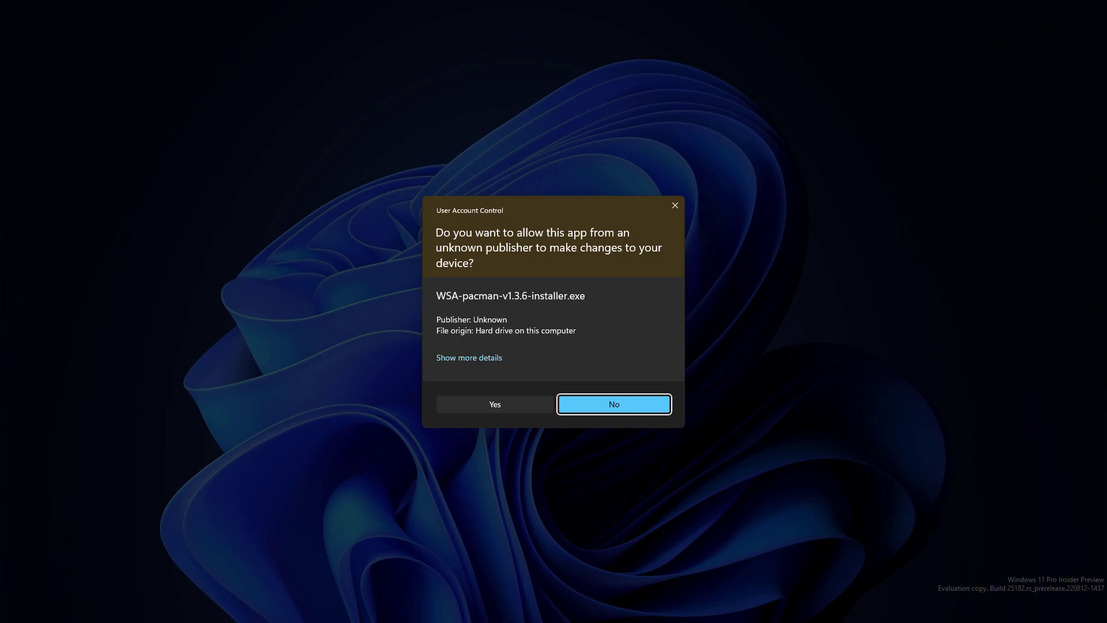
click(496, 404)
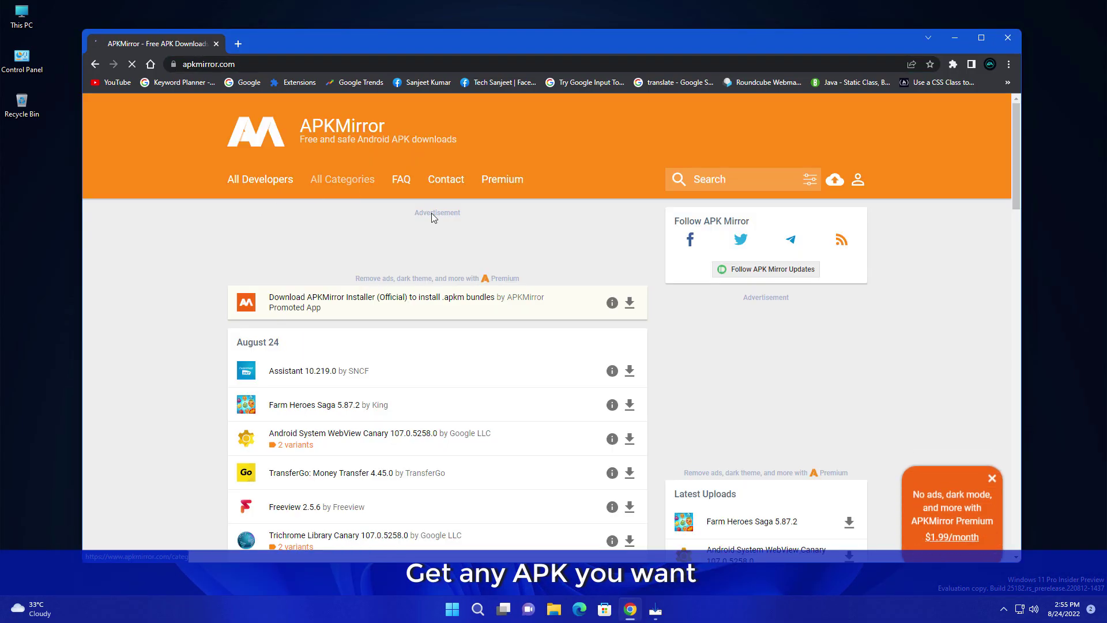
Browse APKMirror and download the Ninja Arashi 1.5.1 APK (arm64-v8a + arm-v7a).
scroll(380, 256, down, 2)
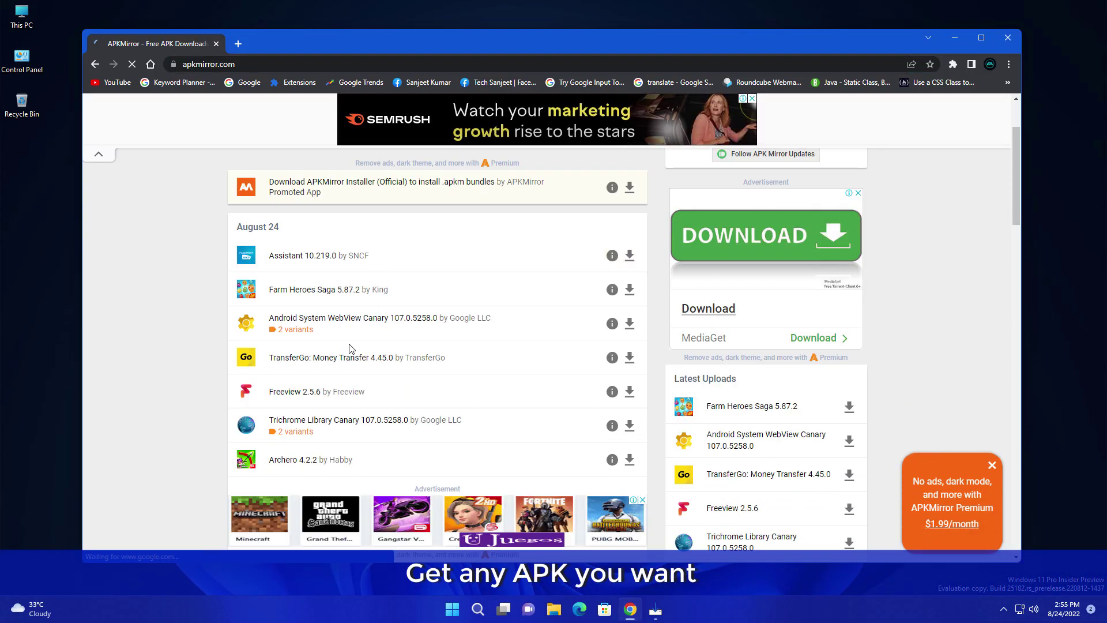
scroll(344, 333, down, 4)
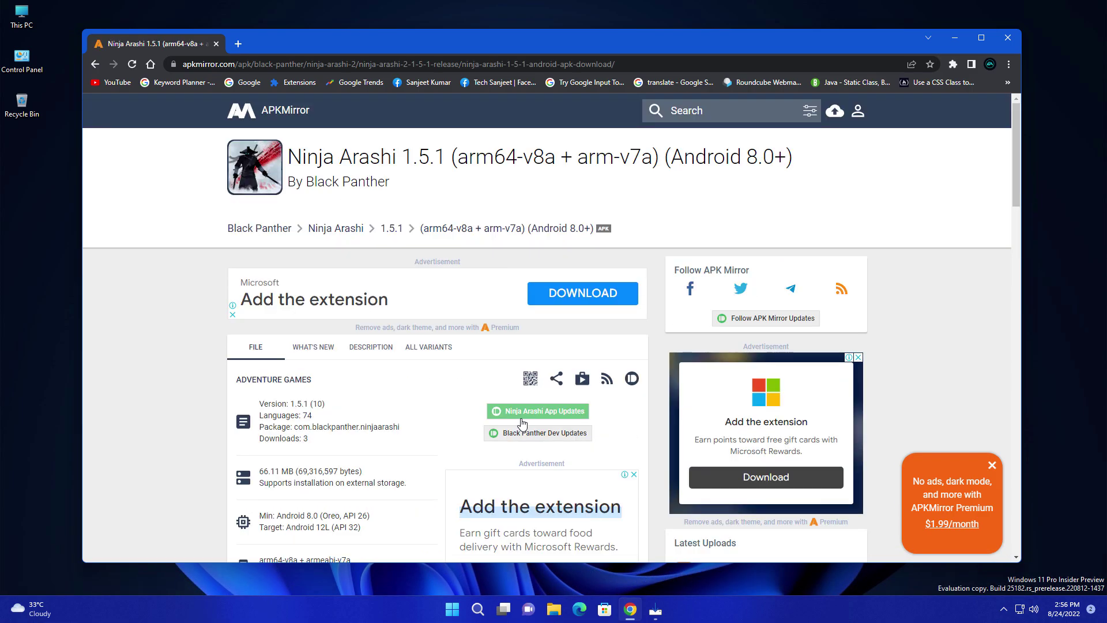
scroll(494, 414, down, 4)
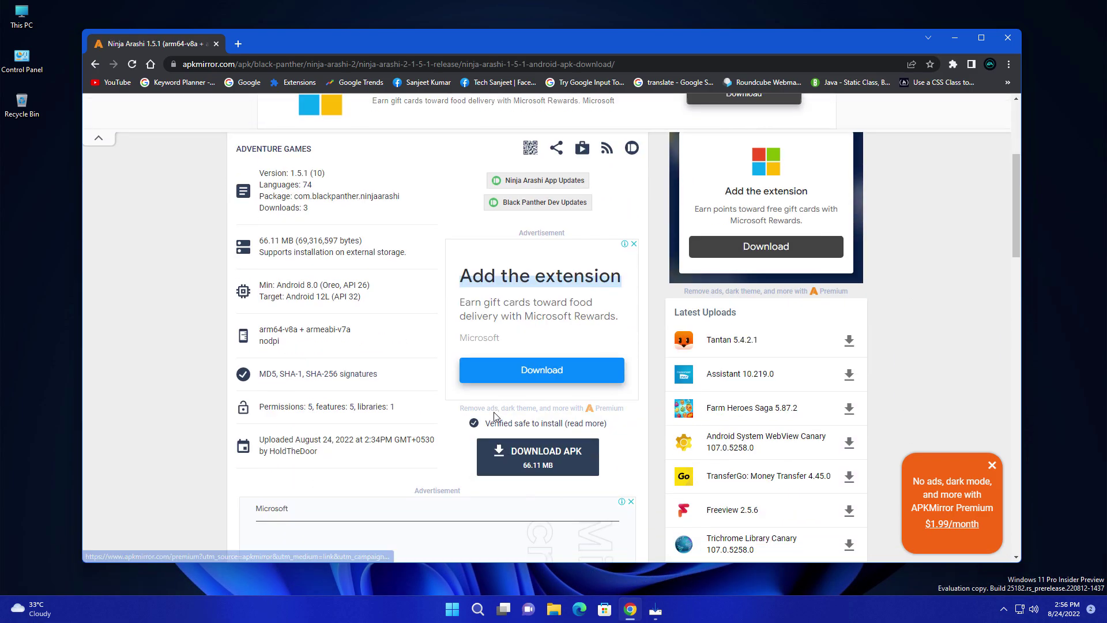
click(530, 467)
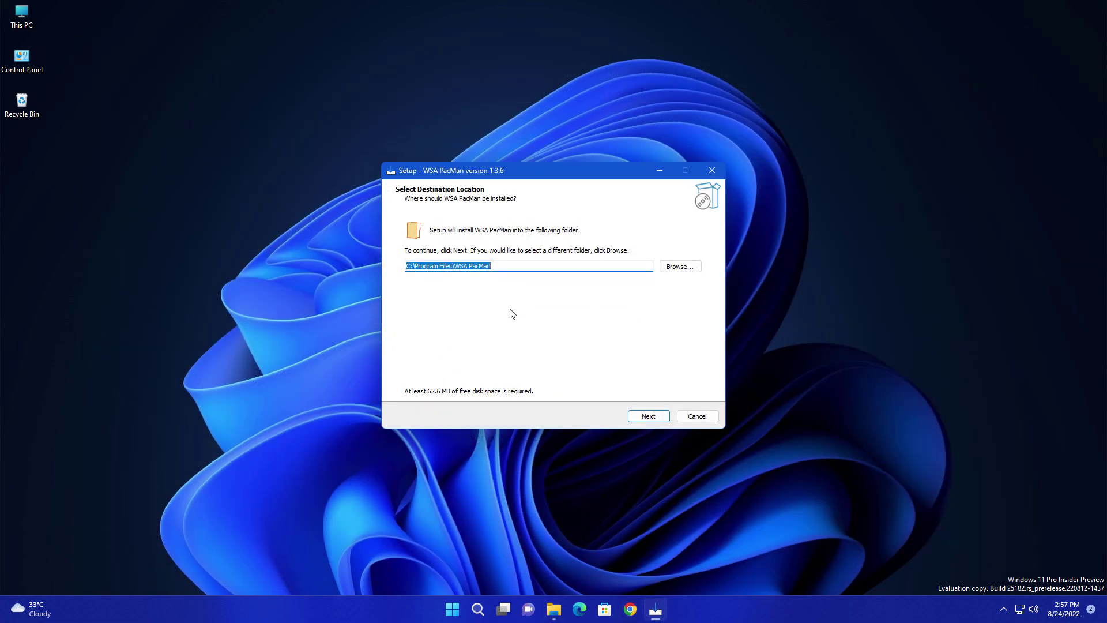
Install WSA PacMan 1.3.6 in C:\Program Files\WSA PacMan with the .apk and .xapk file associations, and finish the setup.
click(647, 418)
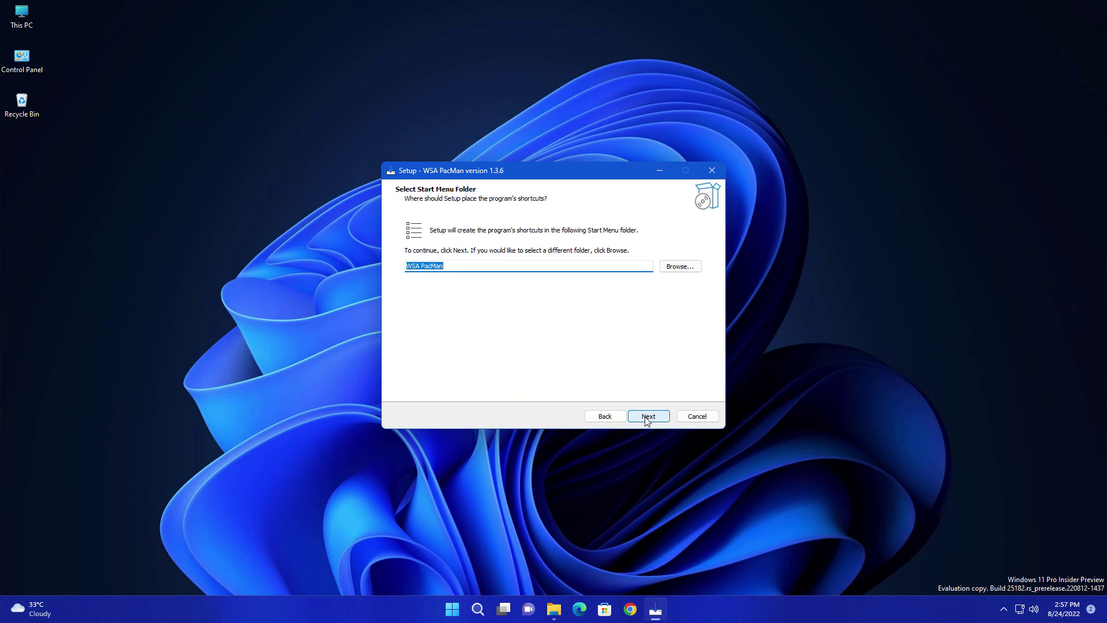
click(647, 418)
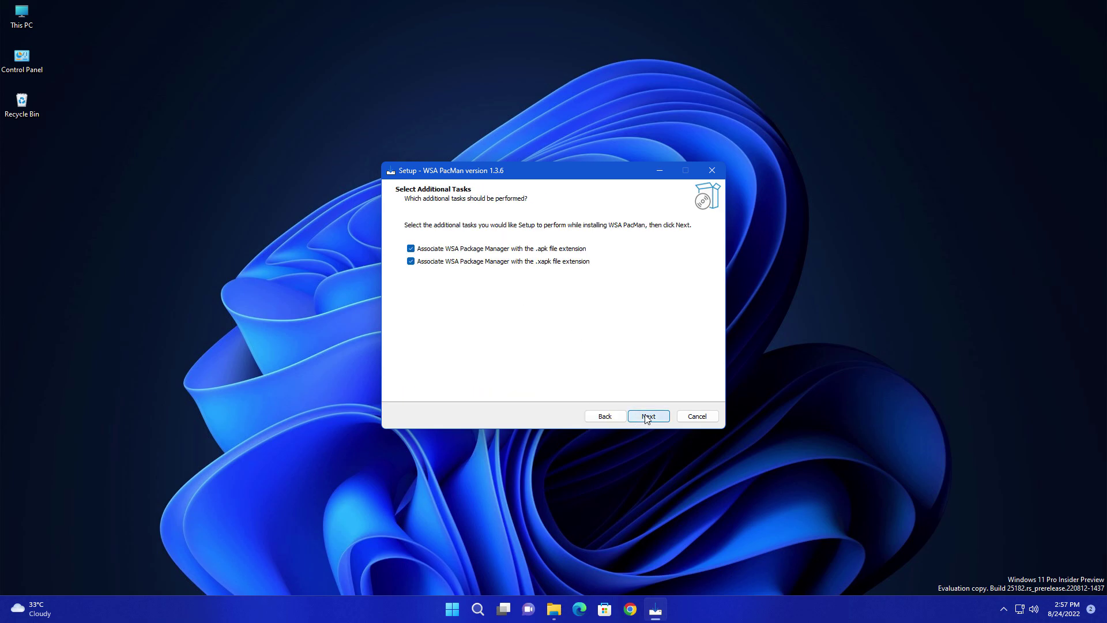
click(647, 416)
click(647, 416)
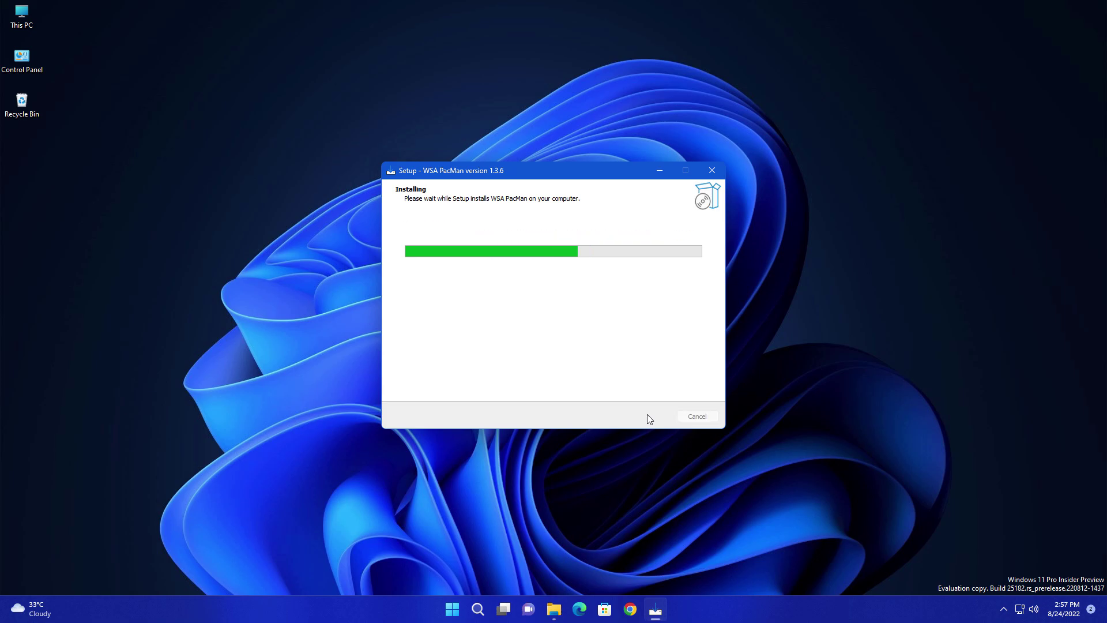
click(657, 417)
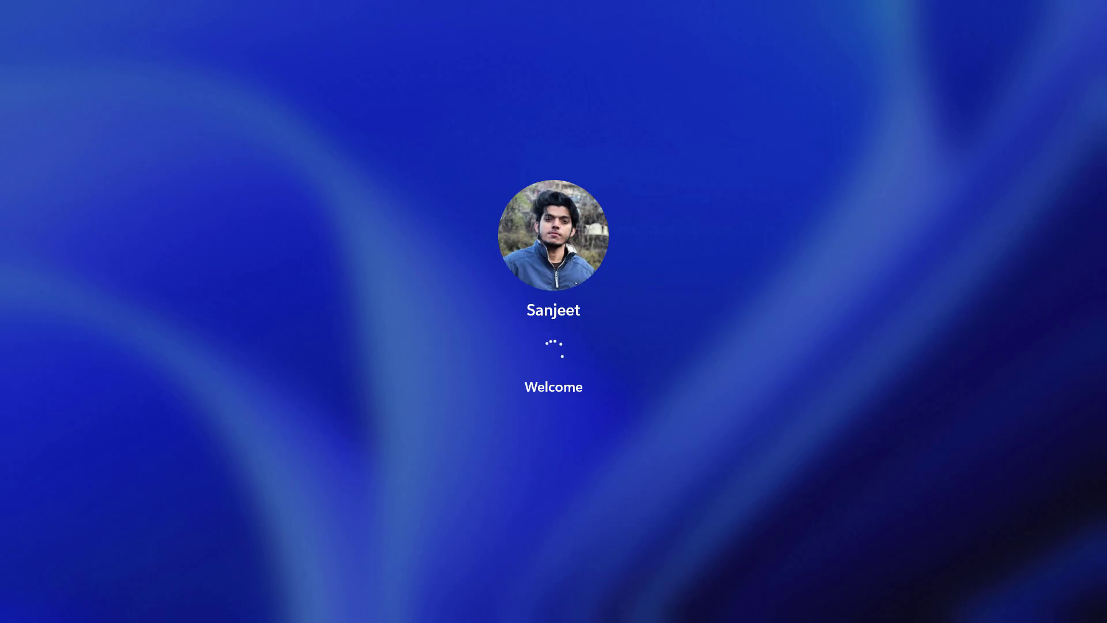
In the Windows Subsystem for Android settings, turn on Developer mode with UI automation support, then open and minimize the developer options.
key(super)
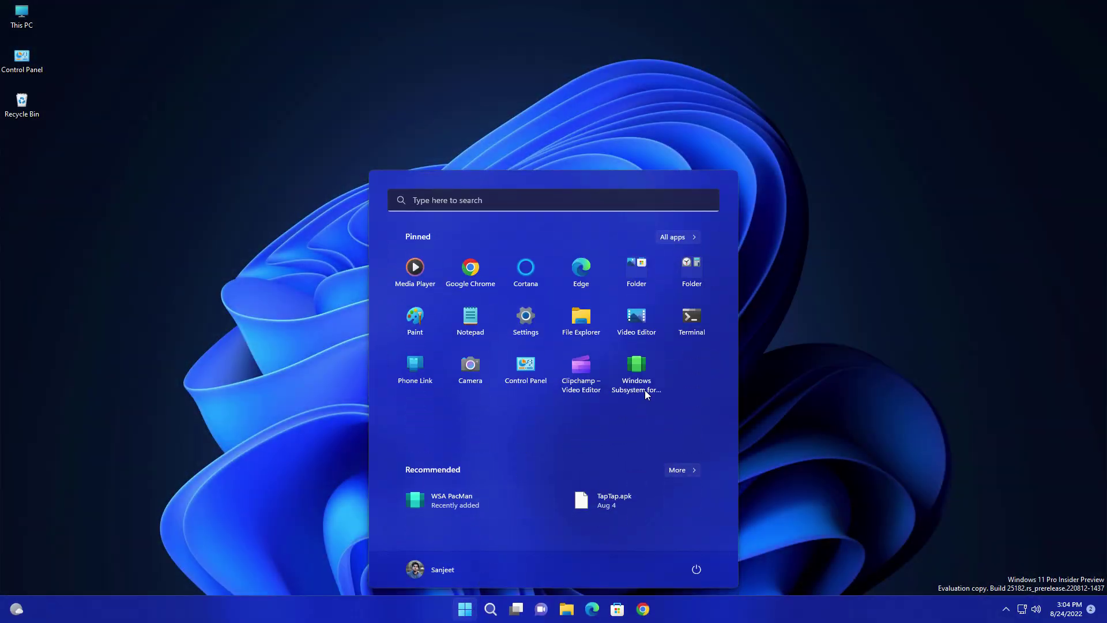
click(642, 372)
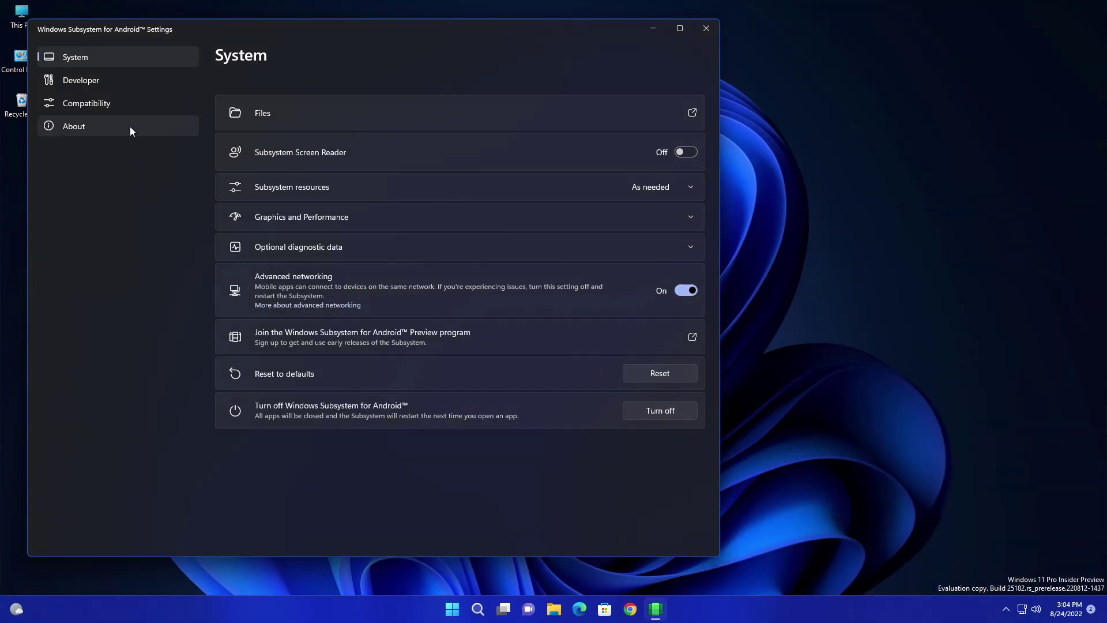
click(128, 88)
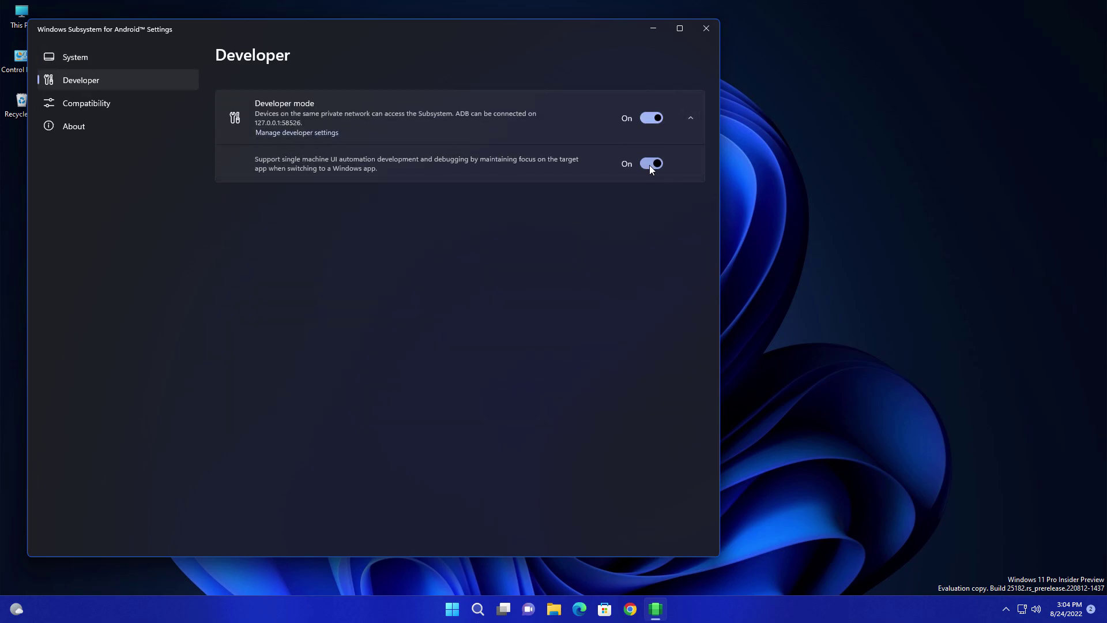
click(321, 134)
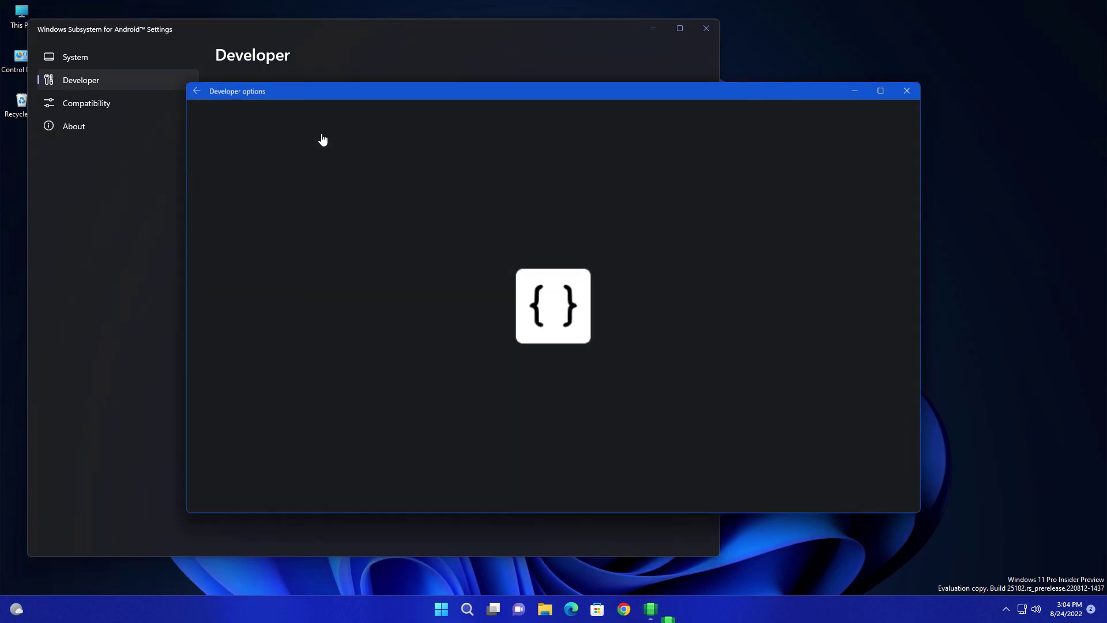
click(858, 92)
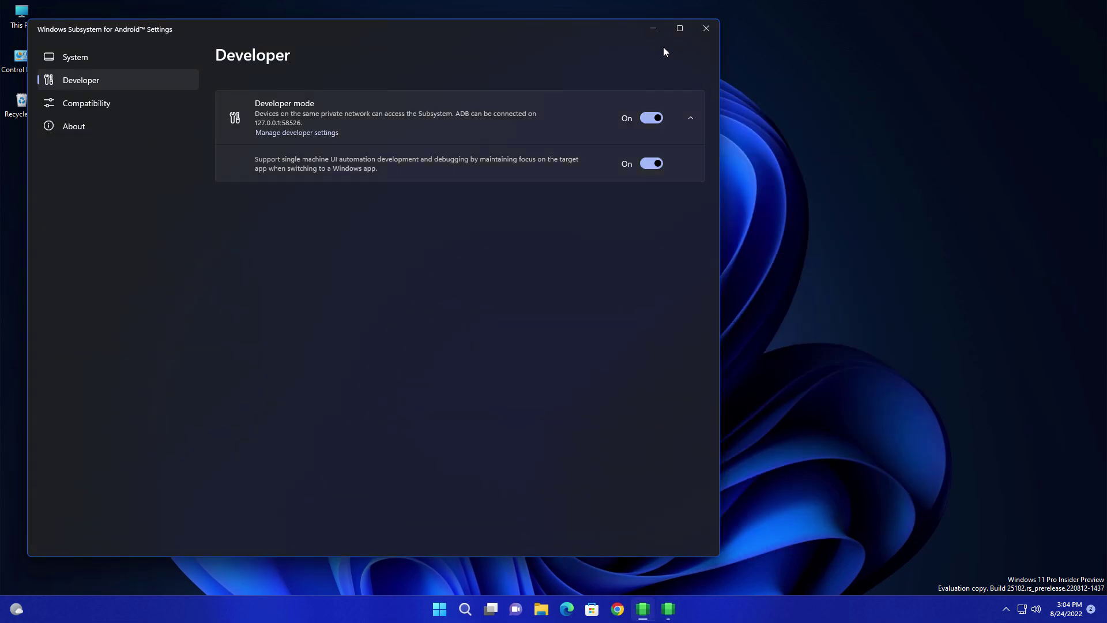
Show the subsystem's compatibility options for the installed Hotstar app.
click(106, 104)
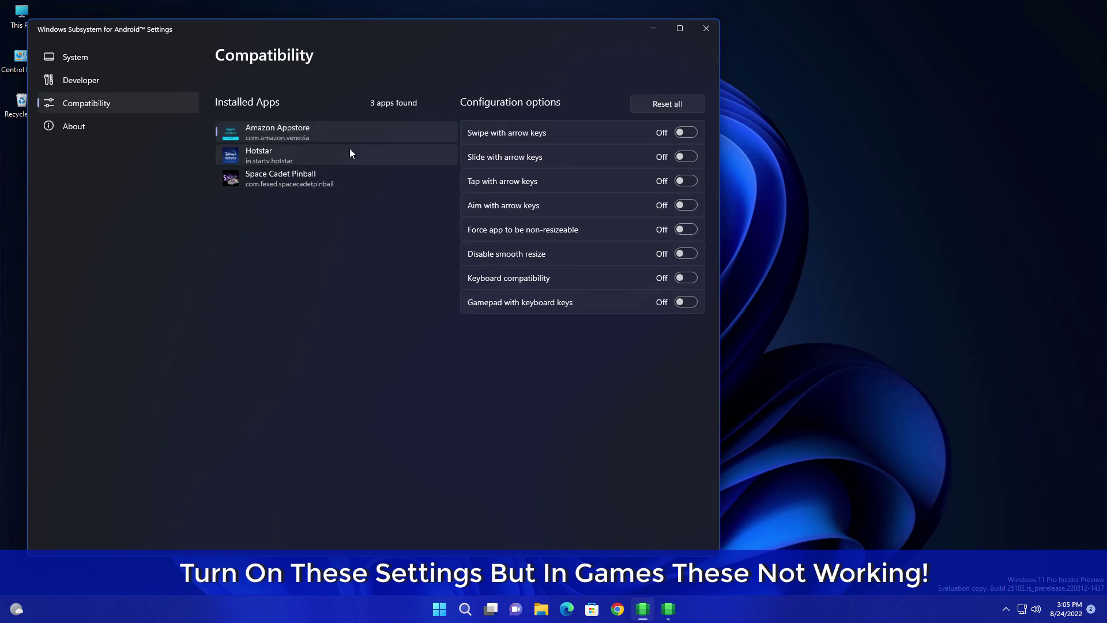
click(322, 158)
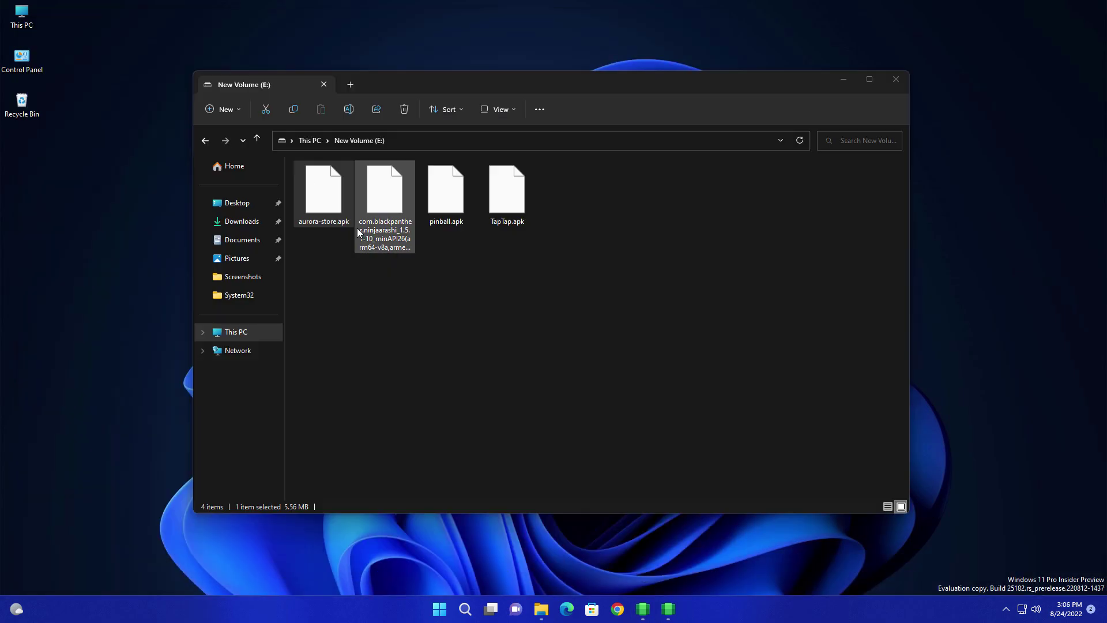
Open aurora-store.apk from the E: drive with WSA Package Manager, using that app just once.
right_click(337, 209)
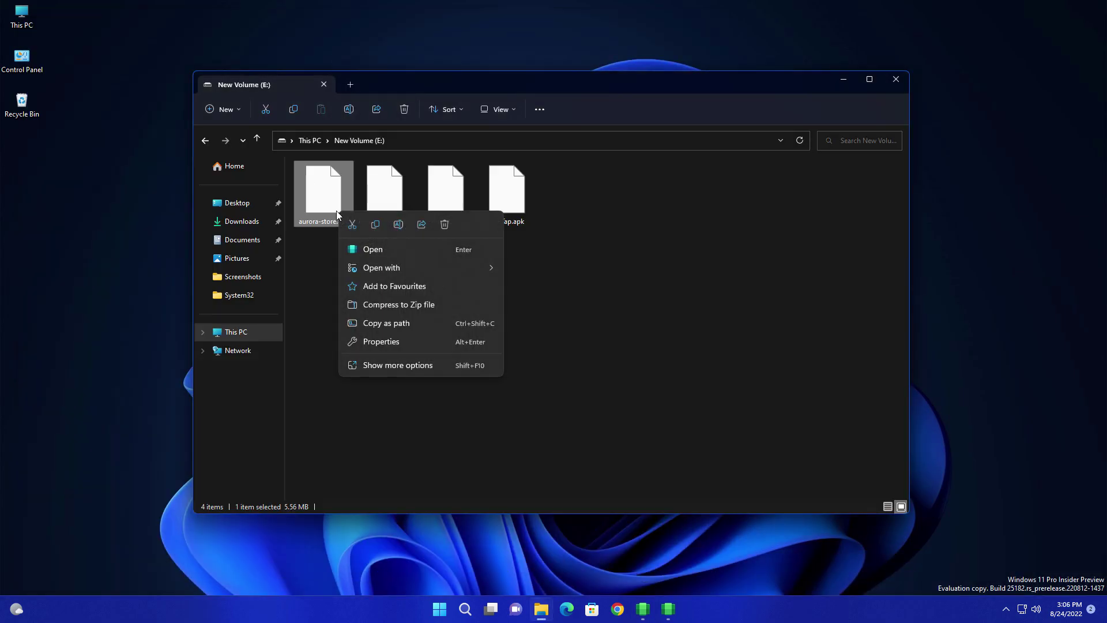
click(409, 252)
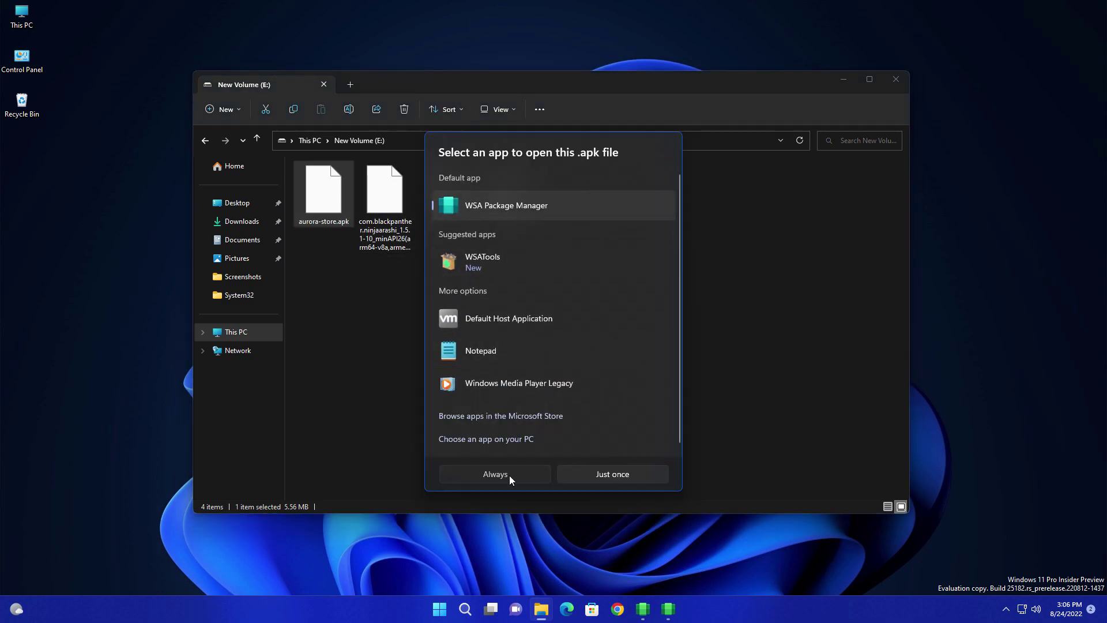
click(580, 474)
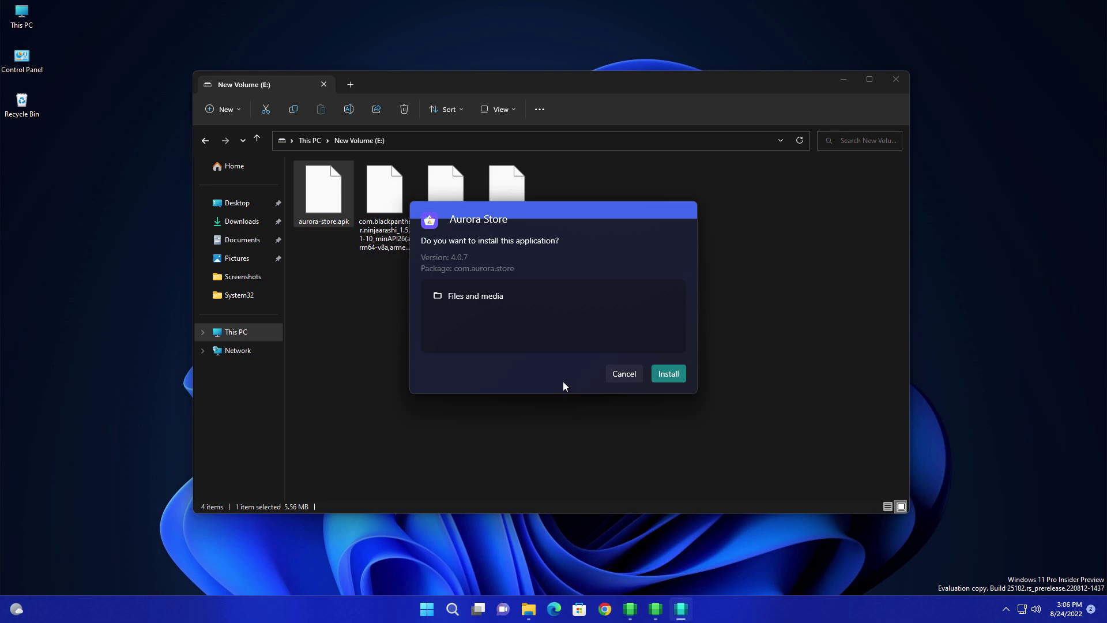
Install Aurora Store 4.0.7, create a desktop shortcut for it, and open the app.
click(669, 375)
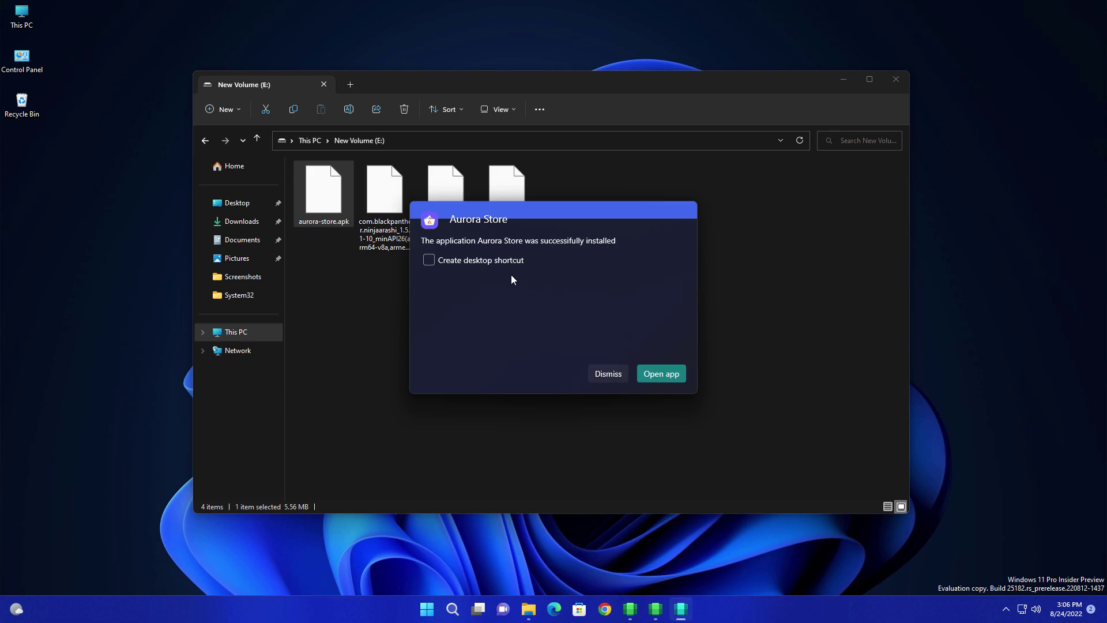
click(483, 263)
click(653, 379)
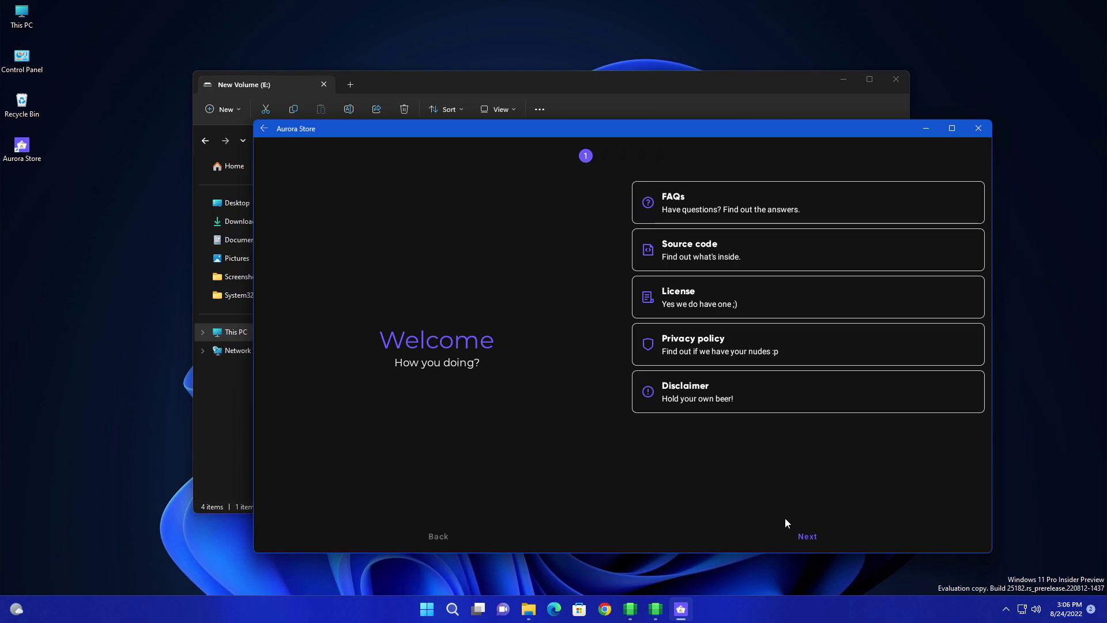
Accept Aurora Store's Terms of Service and go through its setup with the Session installer, up to the permissions page.
click(806, 542)
click(806, 545)
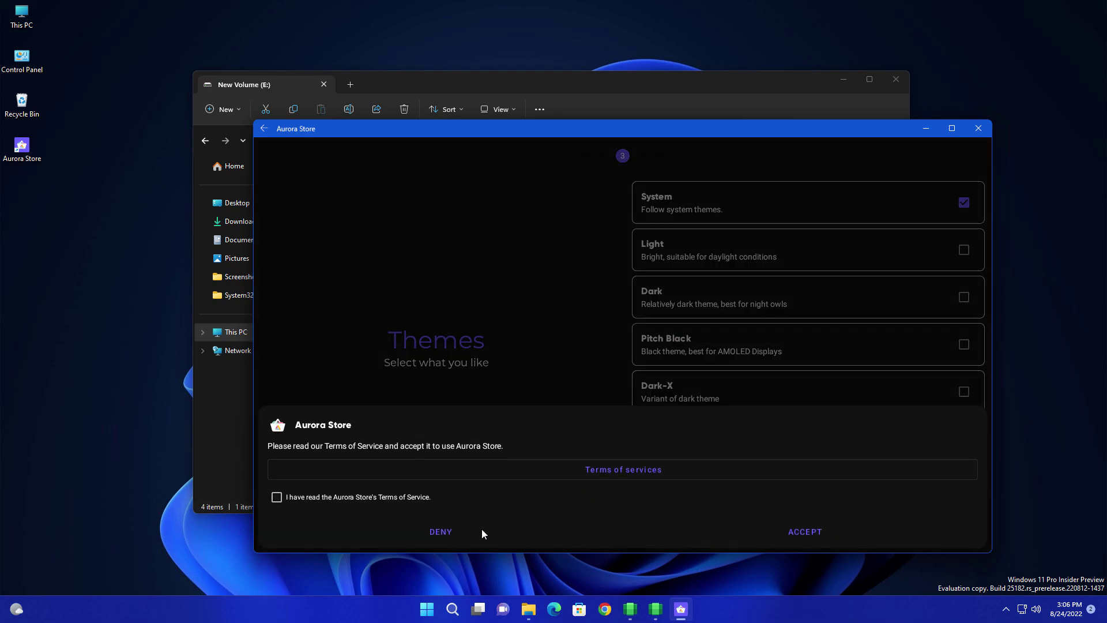
click(780, 544)
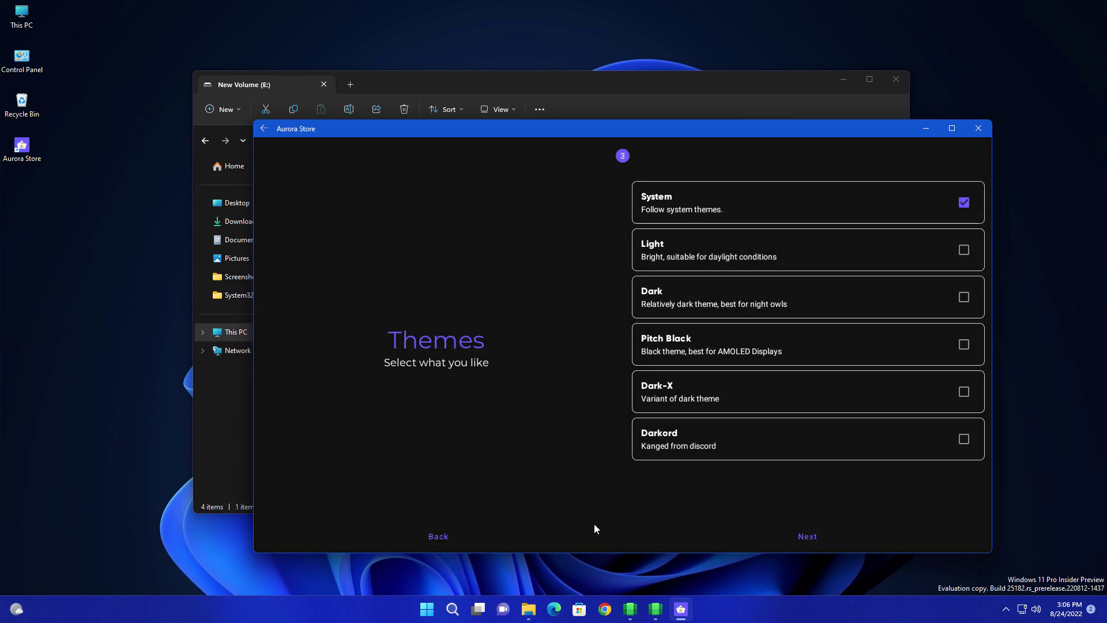
click(445, 536)
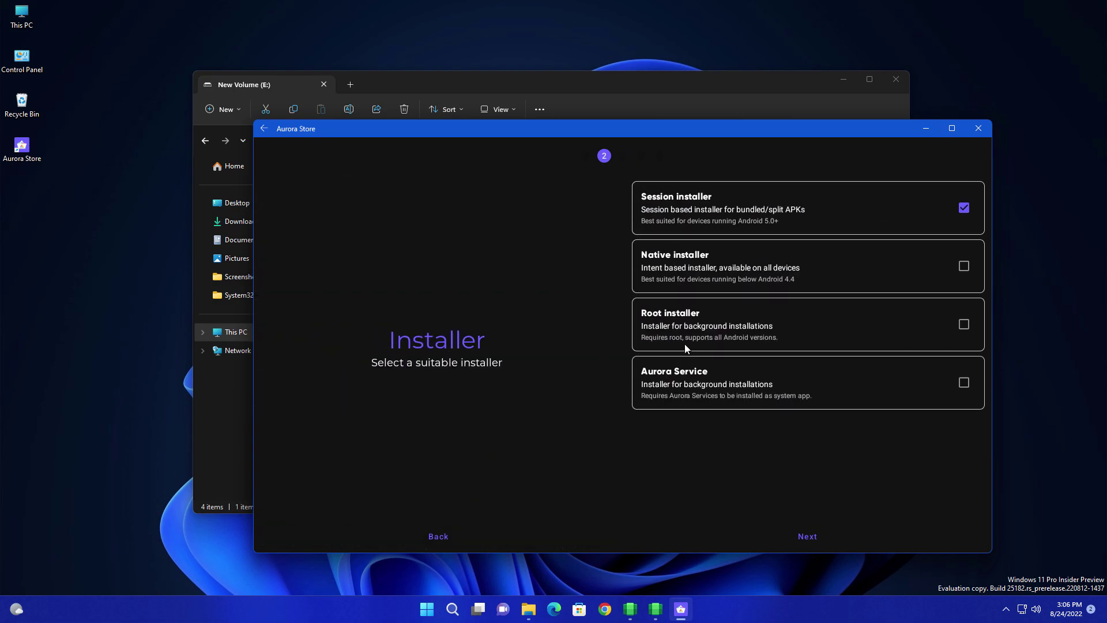
click(812, 535)
click(806, 537)
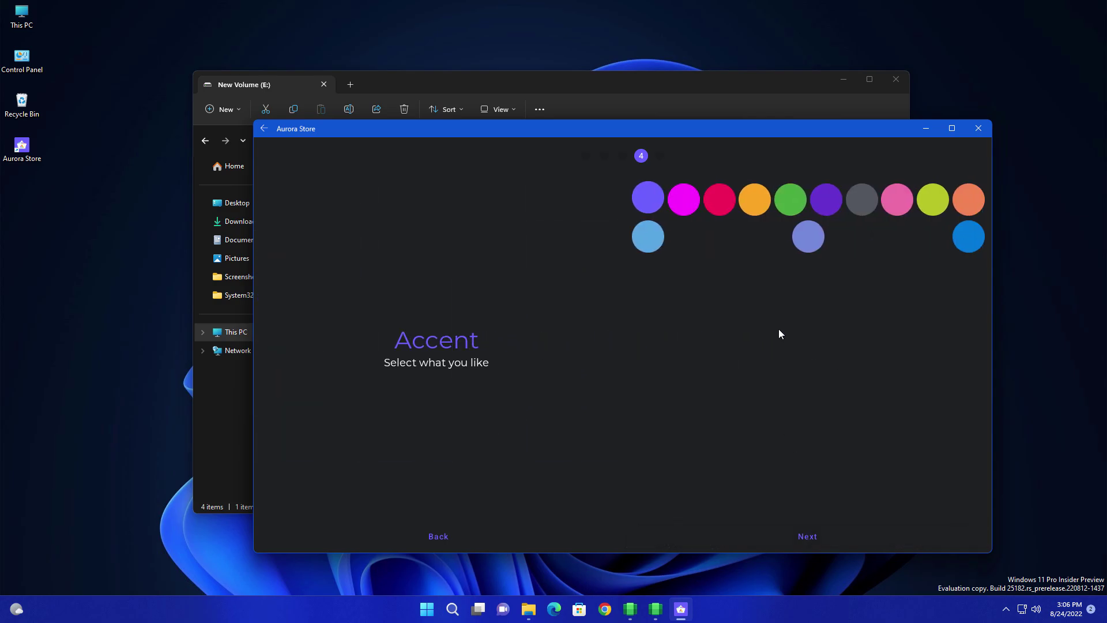
click(804, 537)
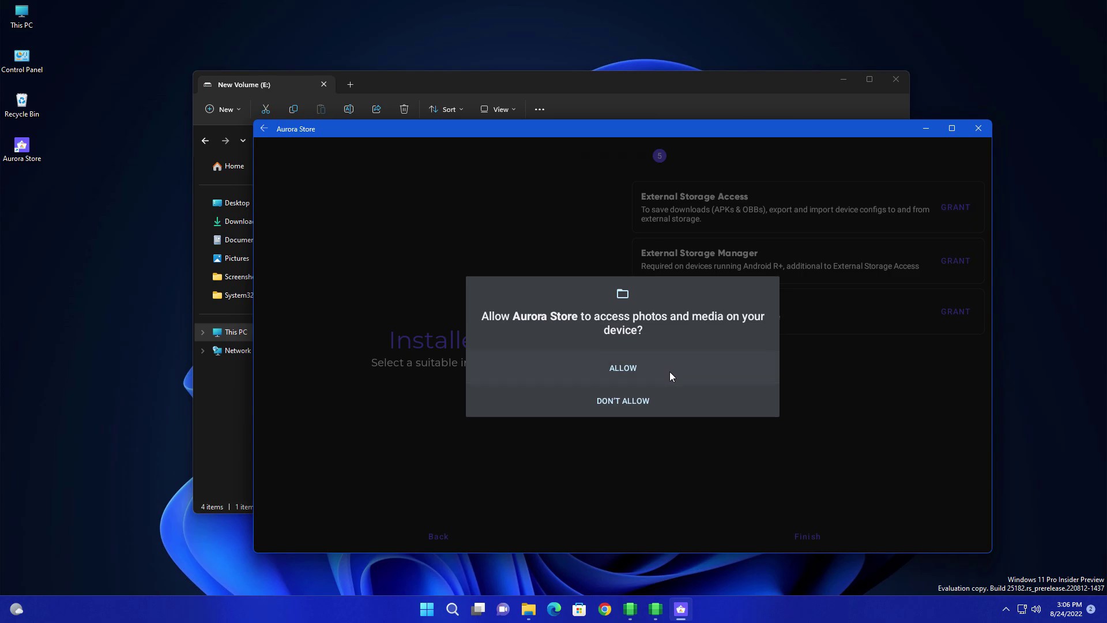
Grant Aurora Store the External Storage Access, External Storage Manager and Installer permissions, and finish its setup.
click(670, 373)
click(955, 261)
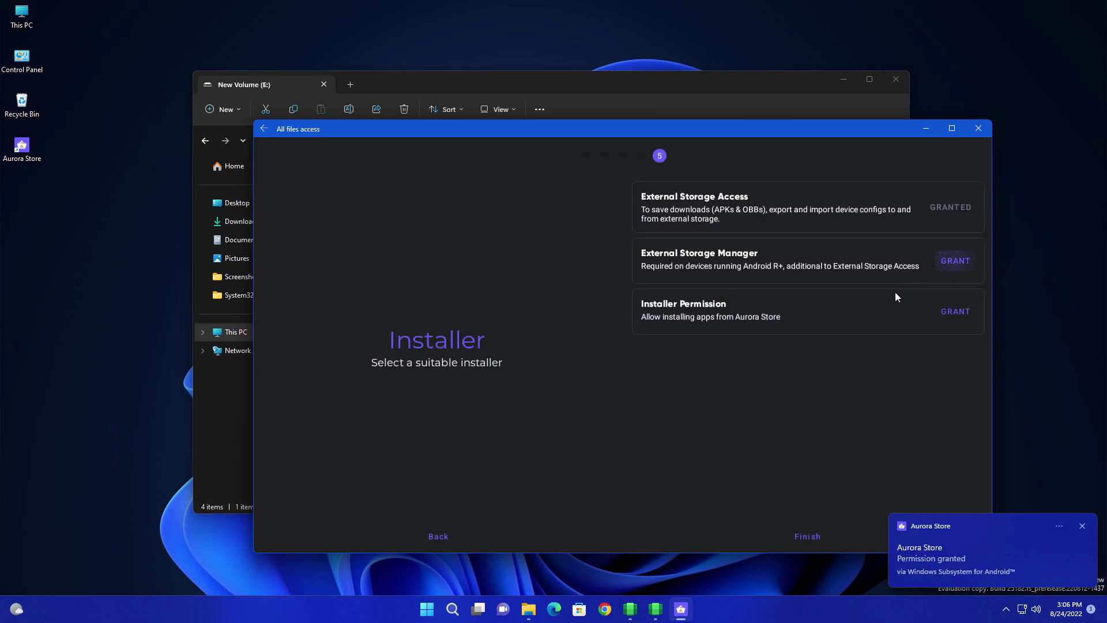
click(810, 266)
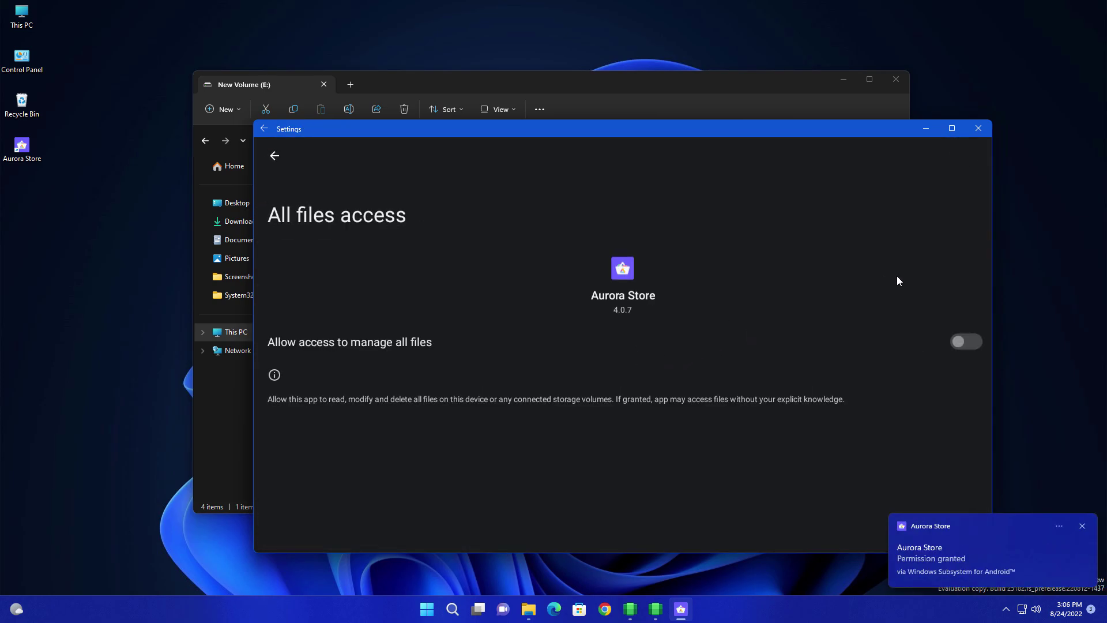
click(966, 343)
key(Escape)
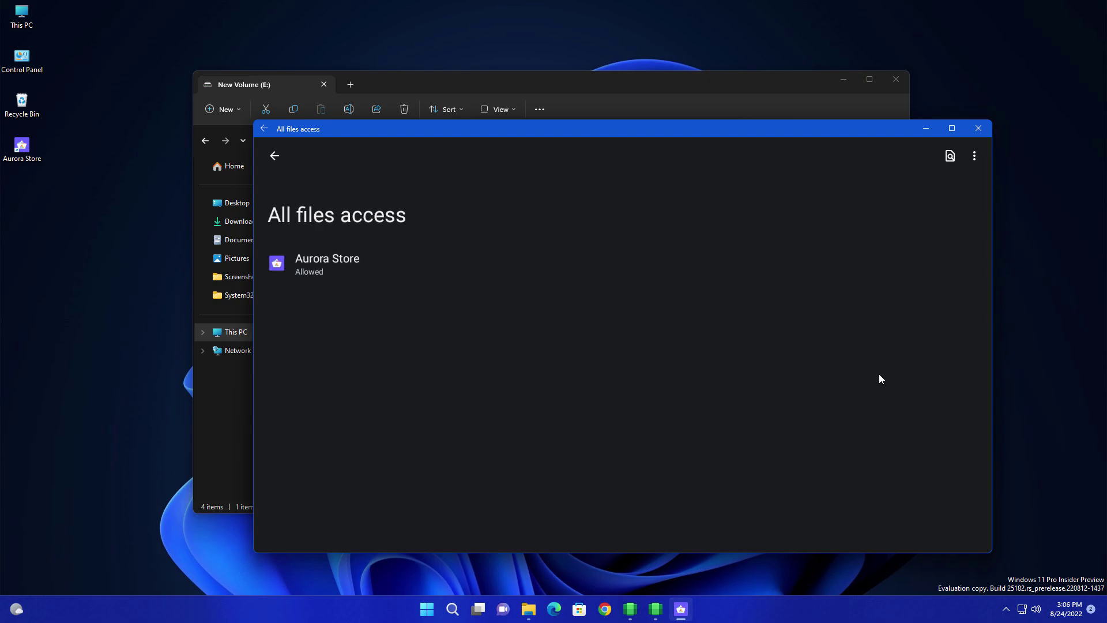
key(Escape)
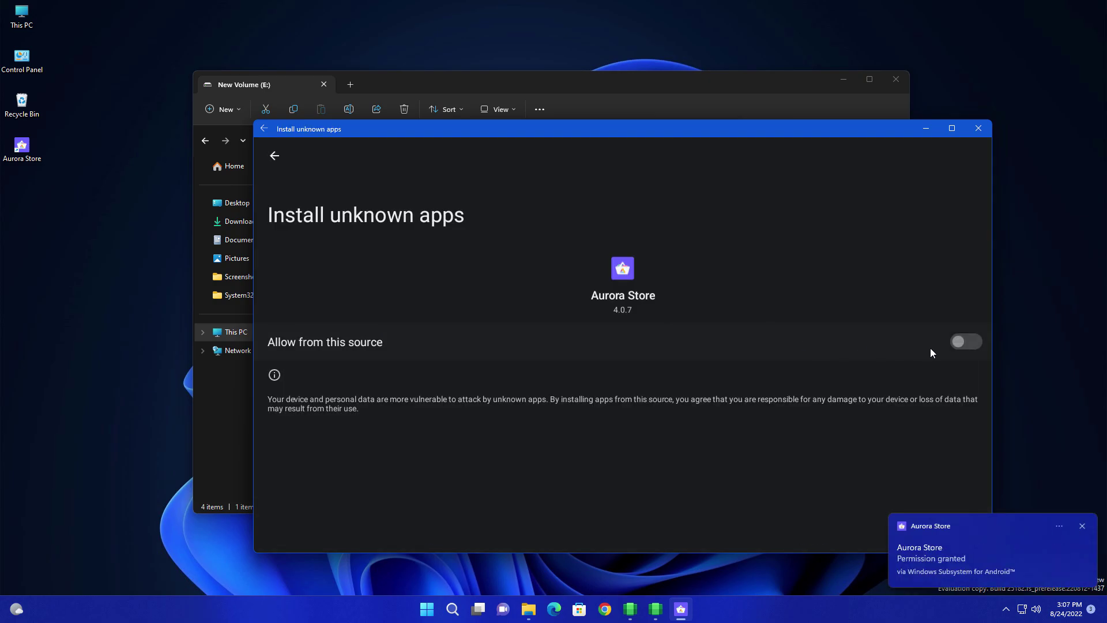
click(948, 350)
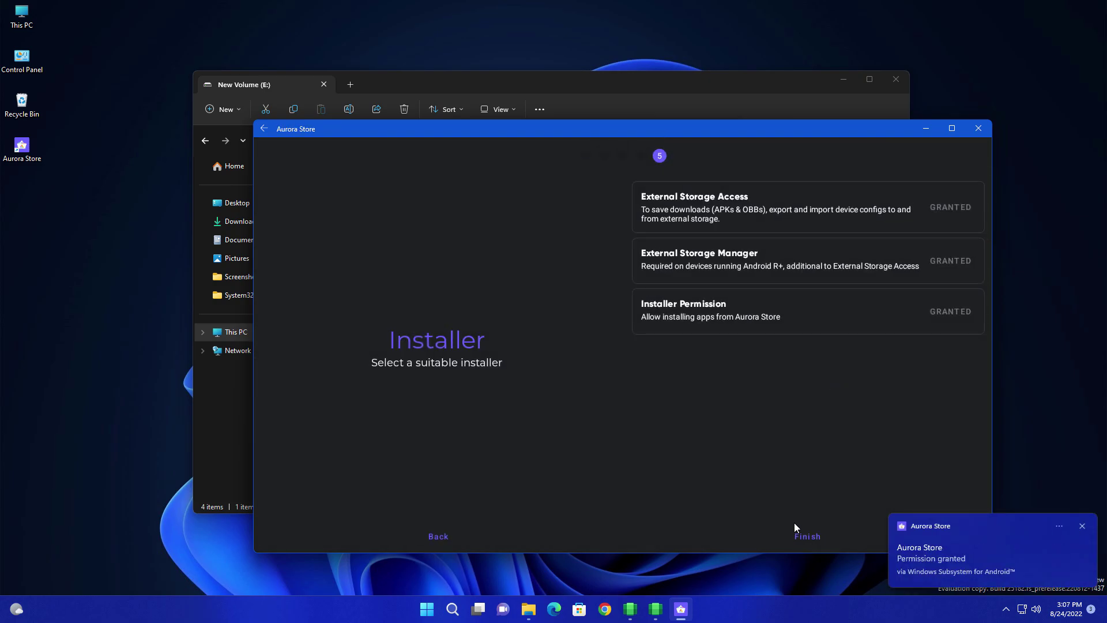
click(803, 537)
Open the com.blackpanther.ninjaarashi package from the E: drive in File Explorer and install Ninja Arashi 1.5.1.
click(528, 82)
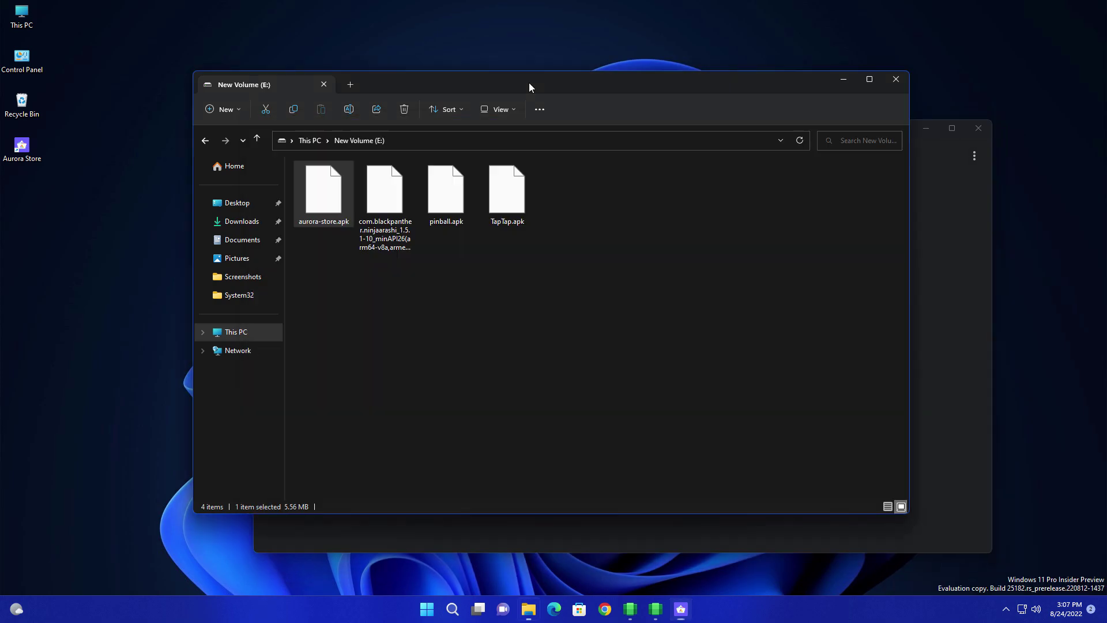
click(398, 227)
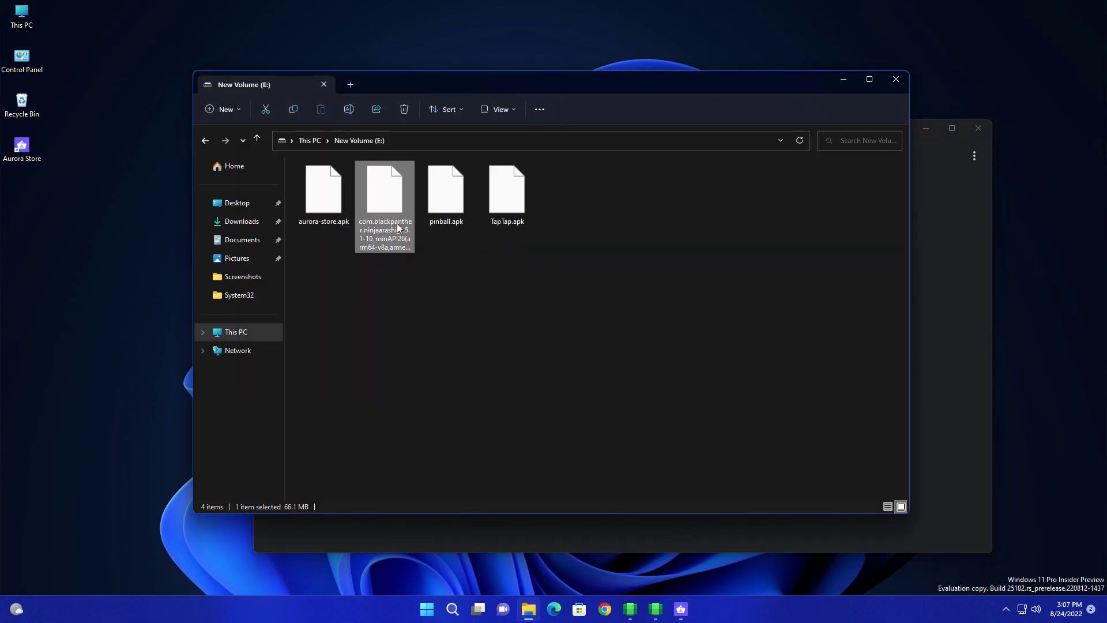
right_click(395, 218)
click(408, 251)
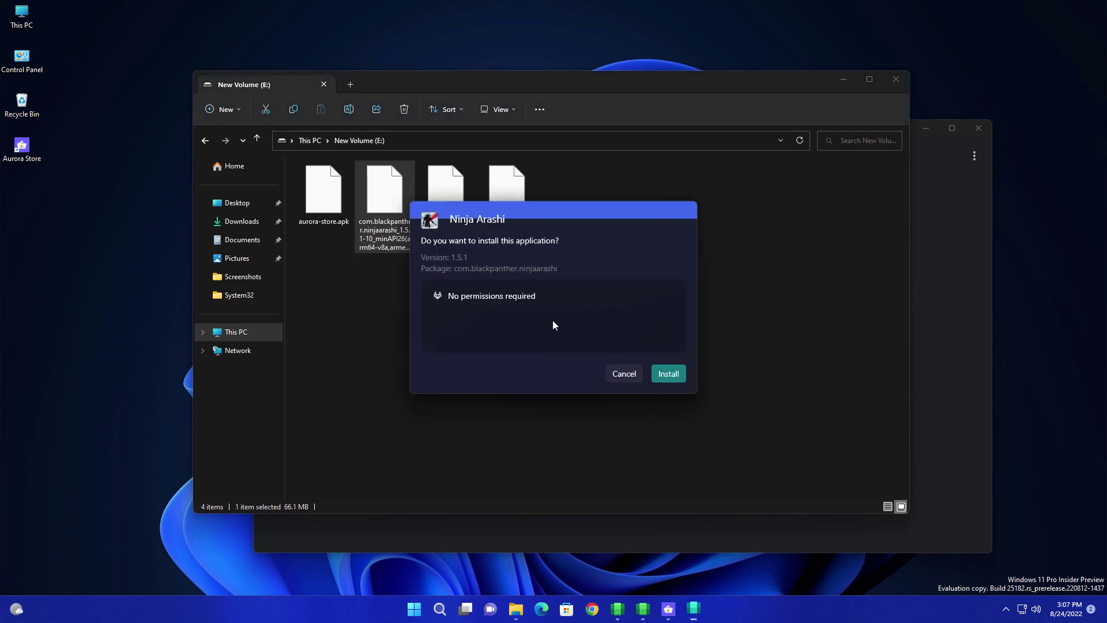
click(666, 375)
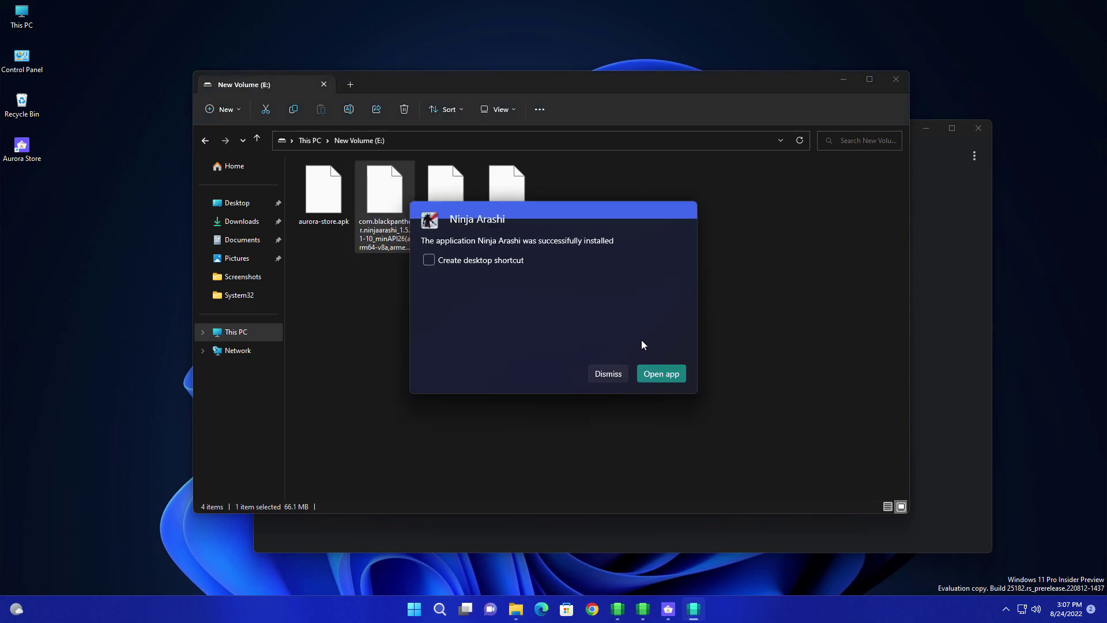
Launch Ninja Arashi from the installer without a desktop shortcut and accept its privacy notice.
click(659, 373)
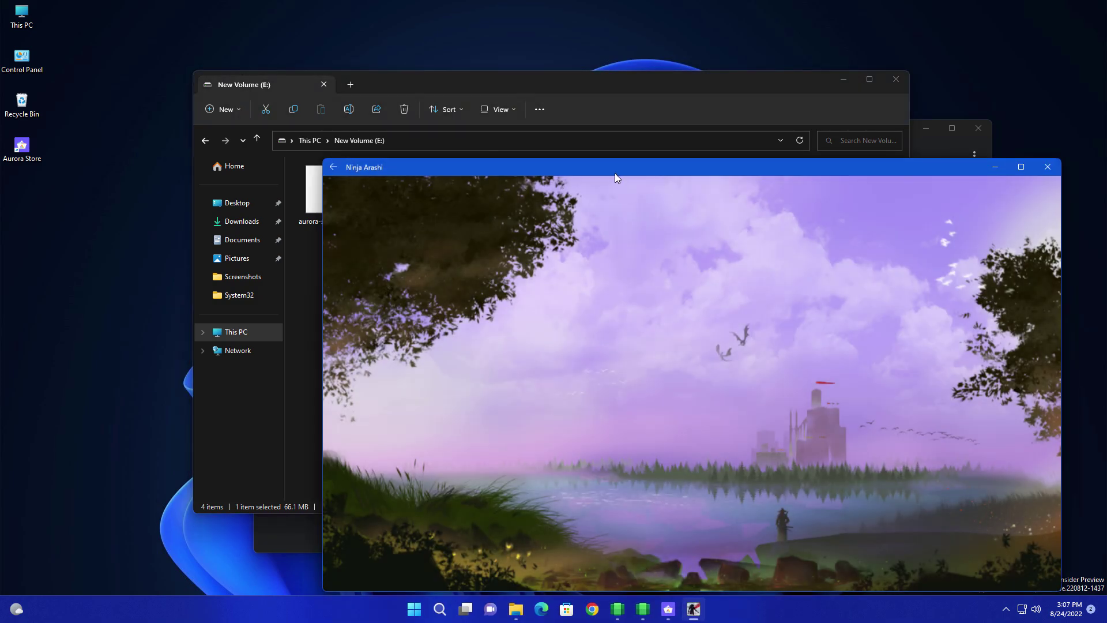
drag(614, 173, 508, 99)
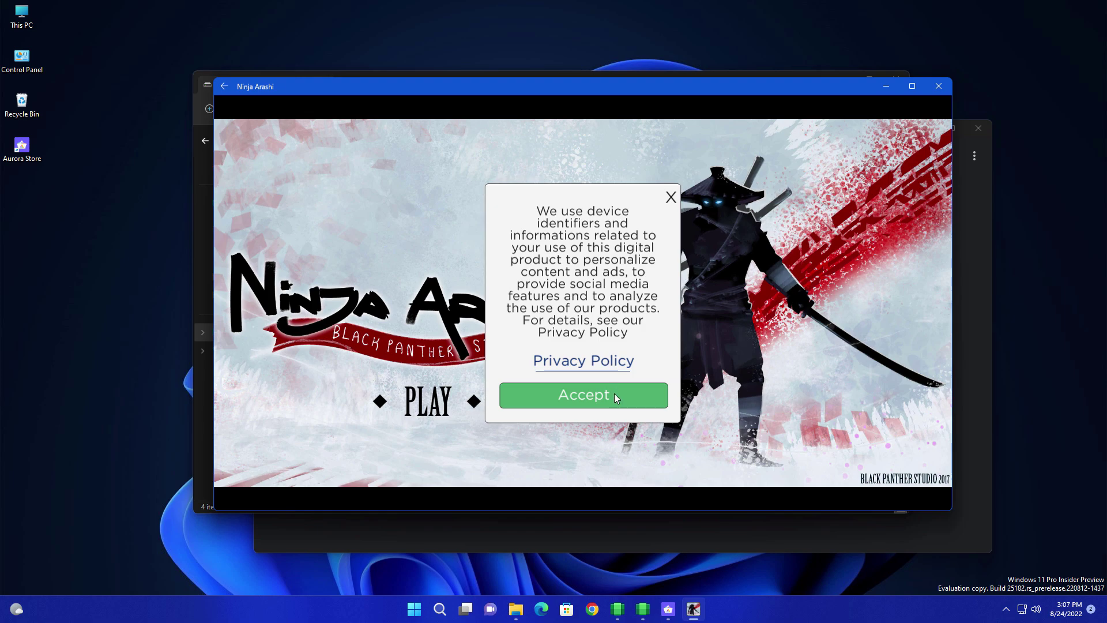
click(614, 393)
Switch to Aurora Store and log in using the Anonymous option.
click(612, 534)
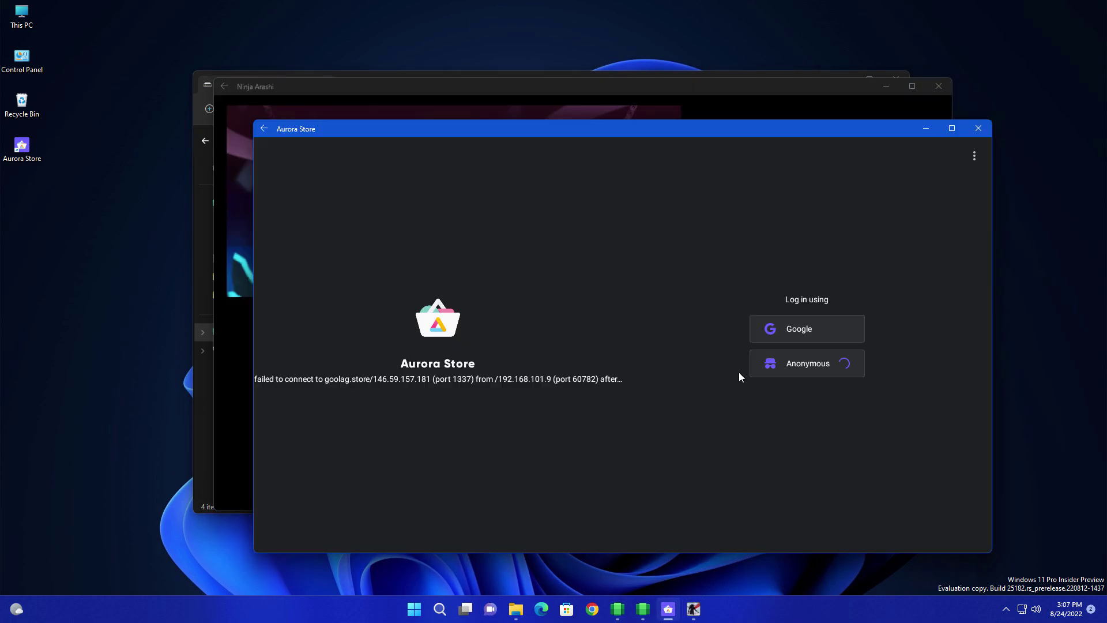
click(777, 334)
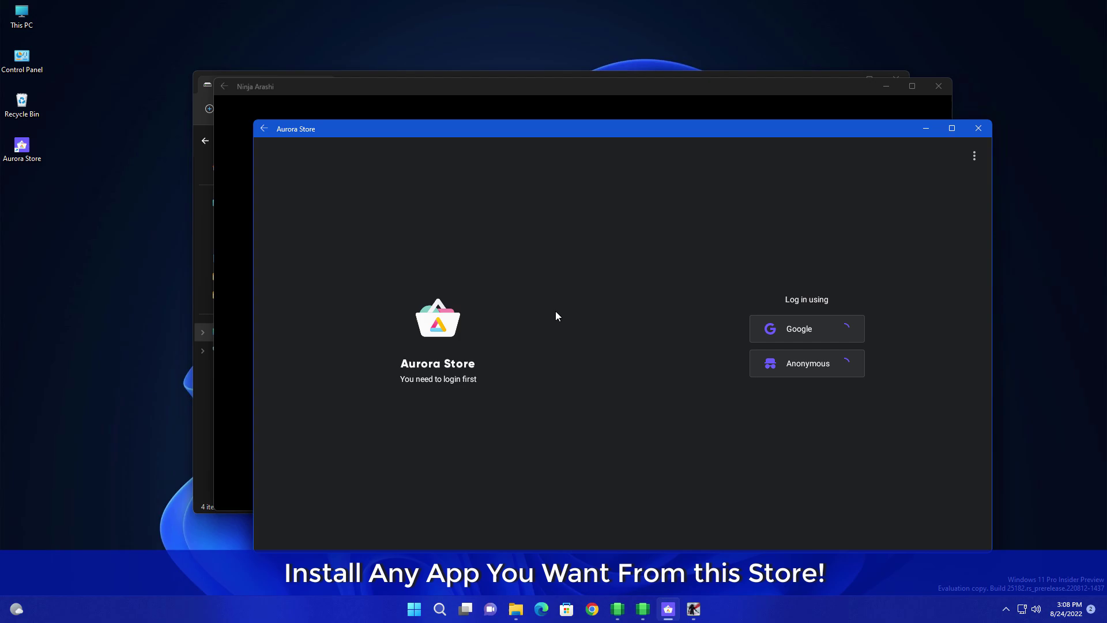
click(787, 363)
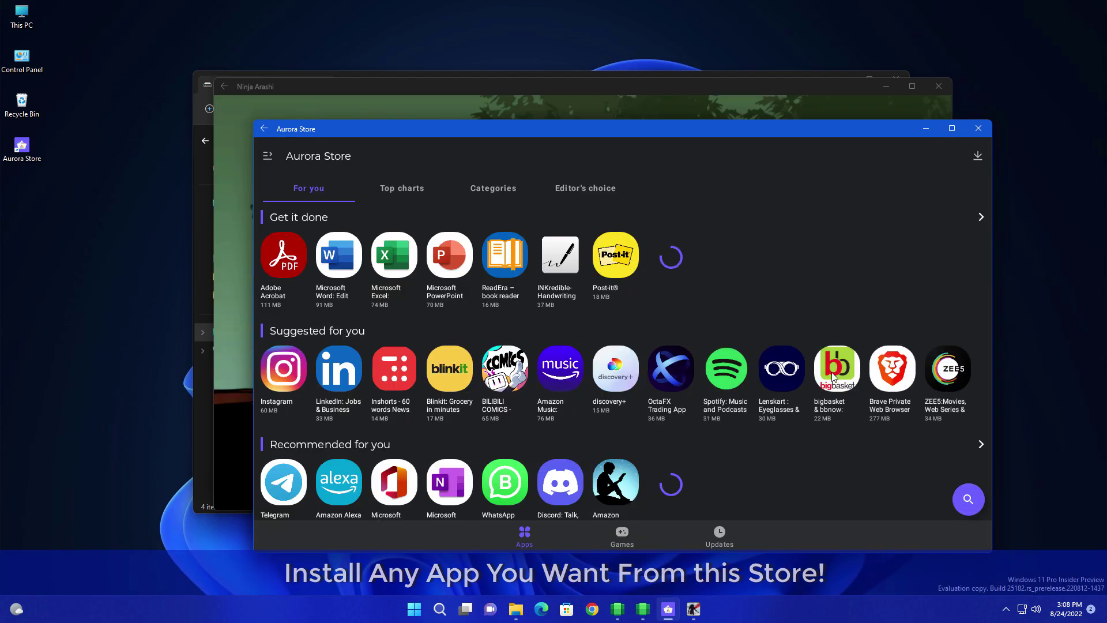
Narrow the Aurora Store window, place it beside the game, and browse its suggested apps.
drag(991, 326, 490, 325)
drag(368, 130, 883, 94)
scroll(921, 335, down, 12)
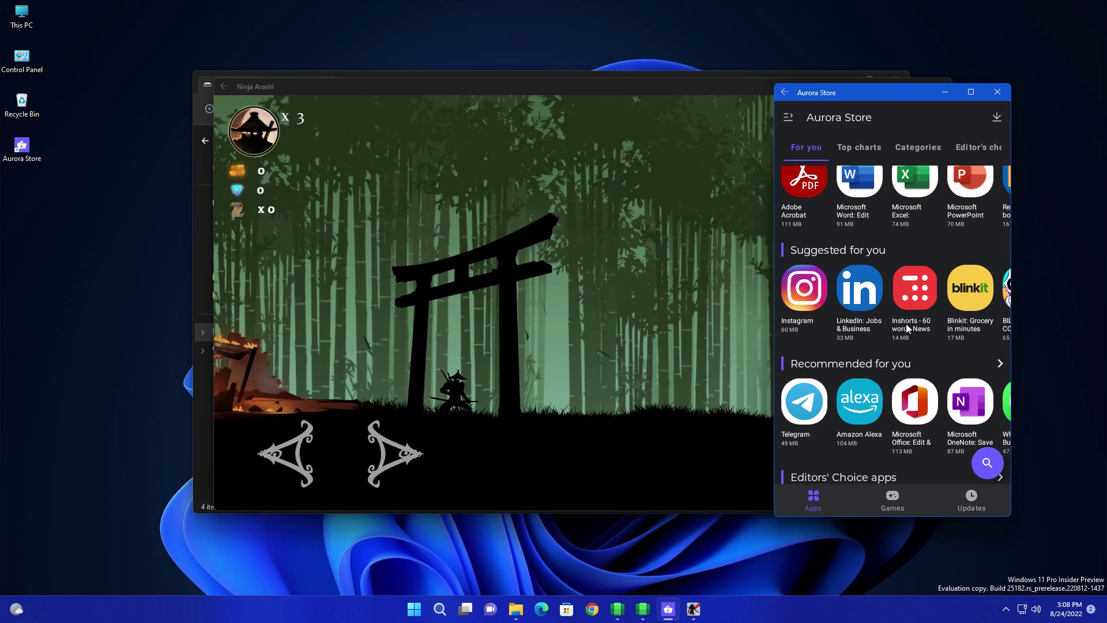
scroll(906, 337, down, 1)
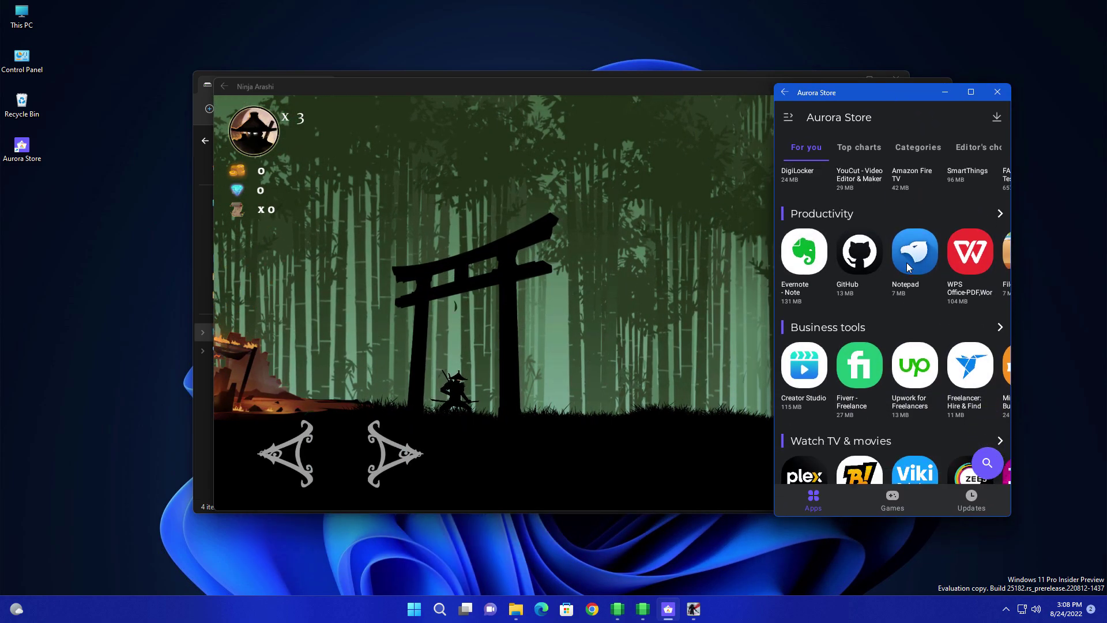
scroll(917, 397, up, 5)
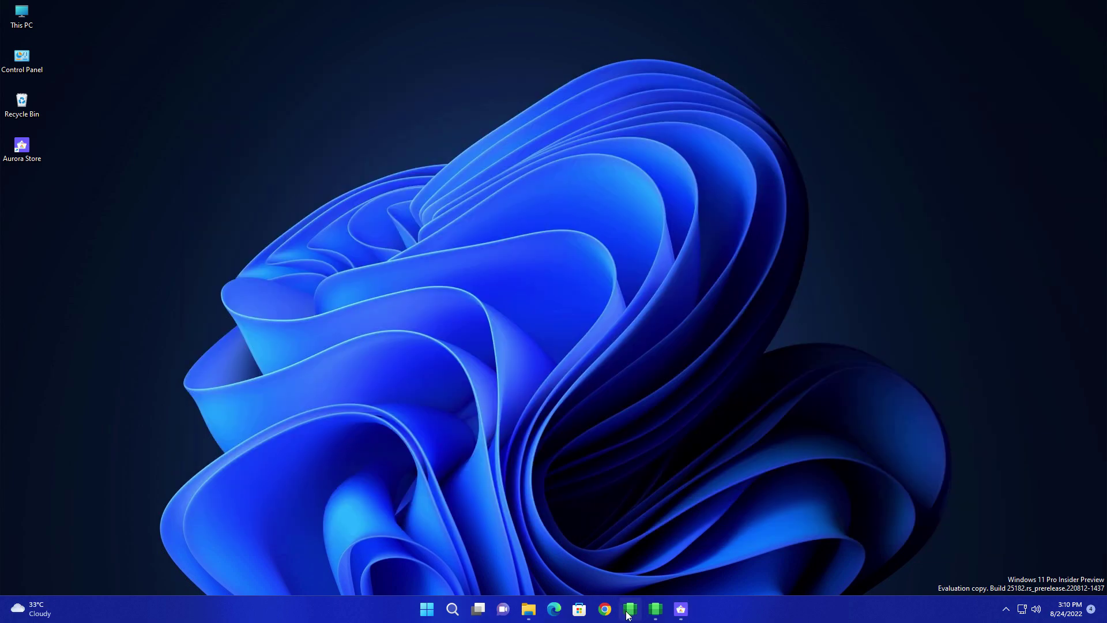
Check Ninja Arashi's compatibility options in the Windows Subsystem for Android settings, and close the settings.
click(630, 612)
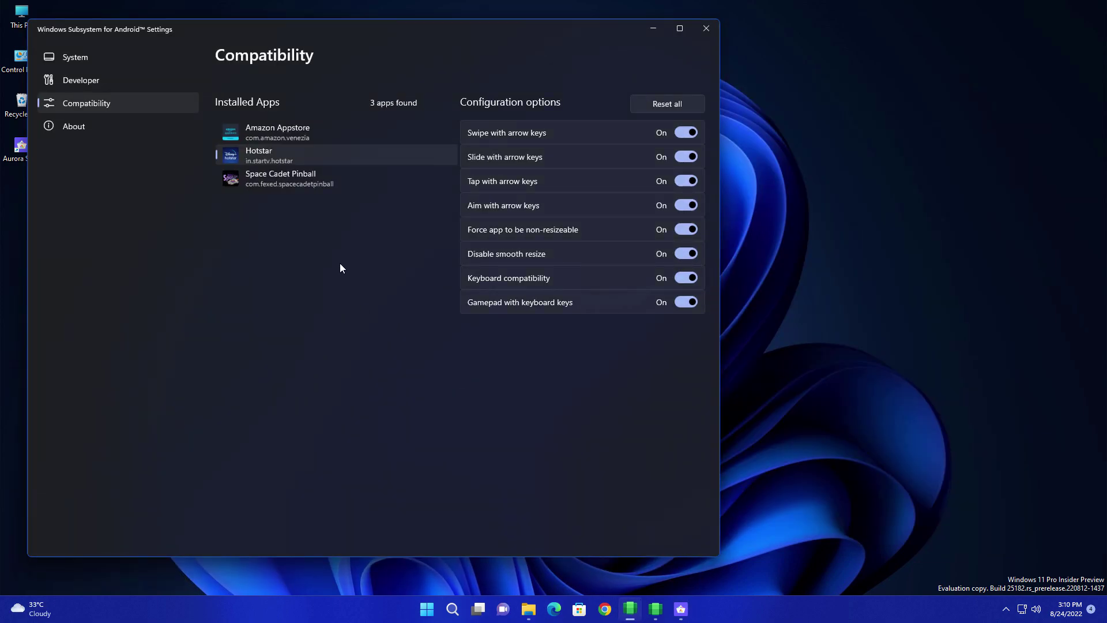
click(109, 81)
click(120, 108)
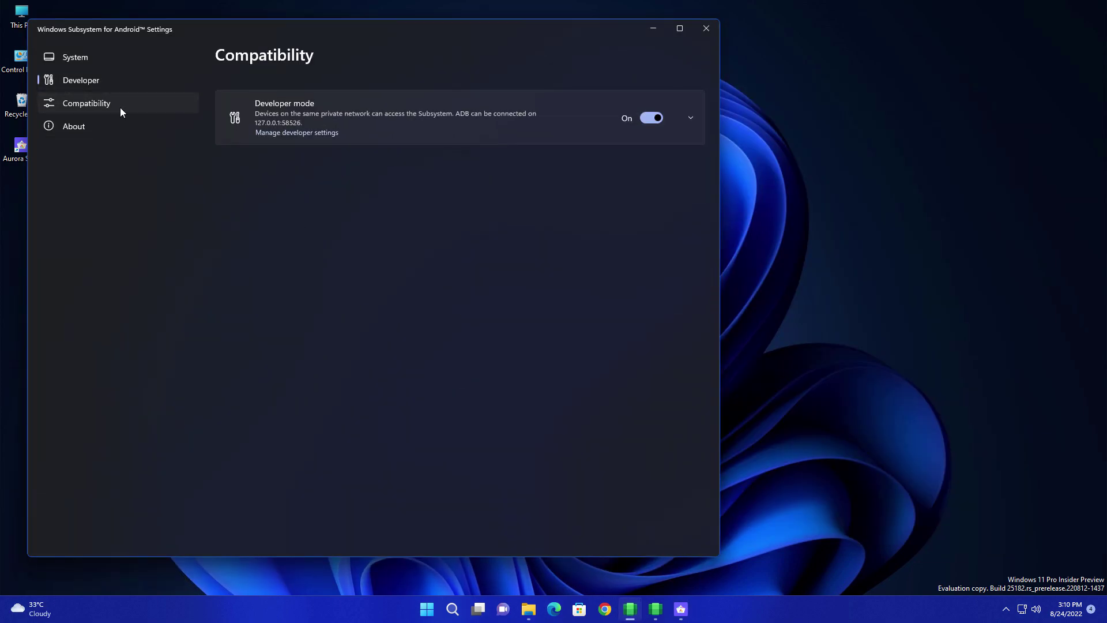
click(285, 218)
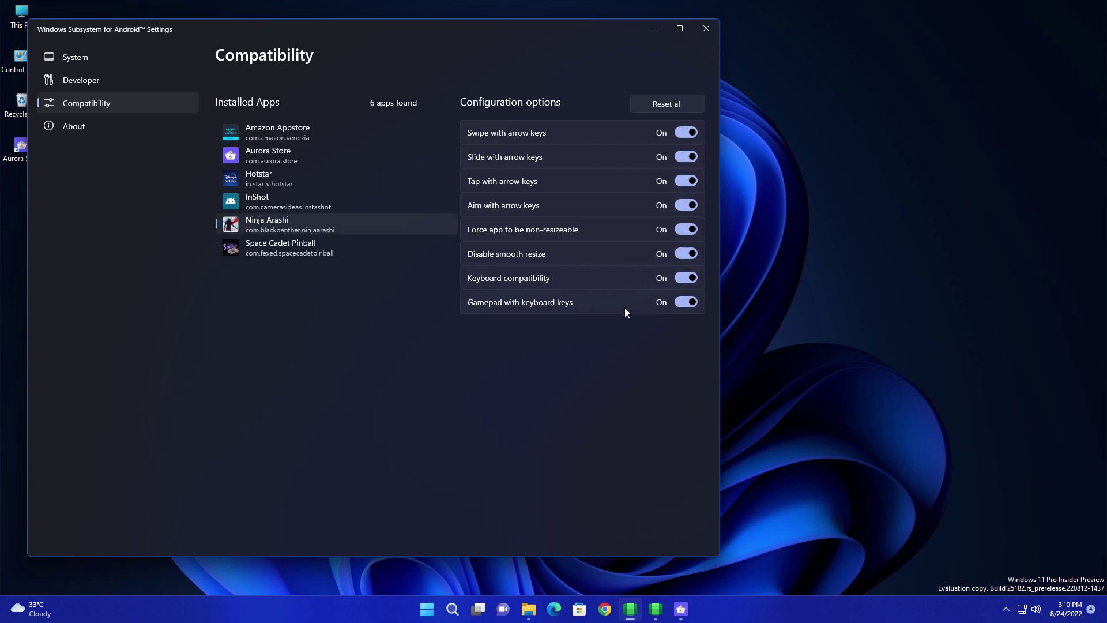
click(707, 28)
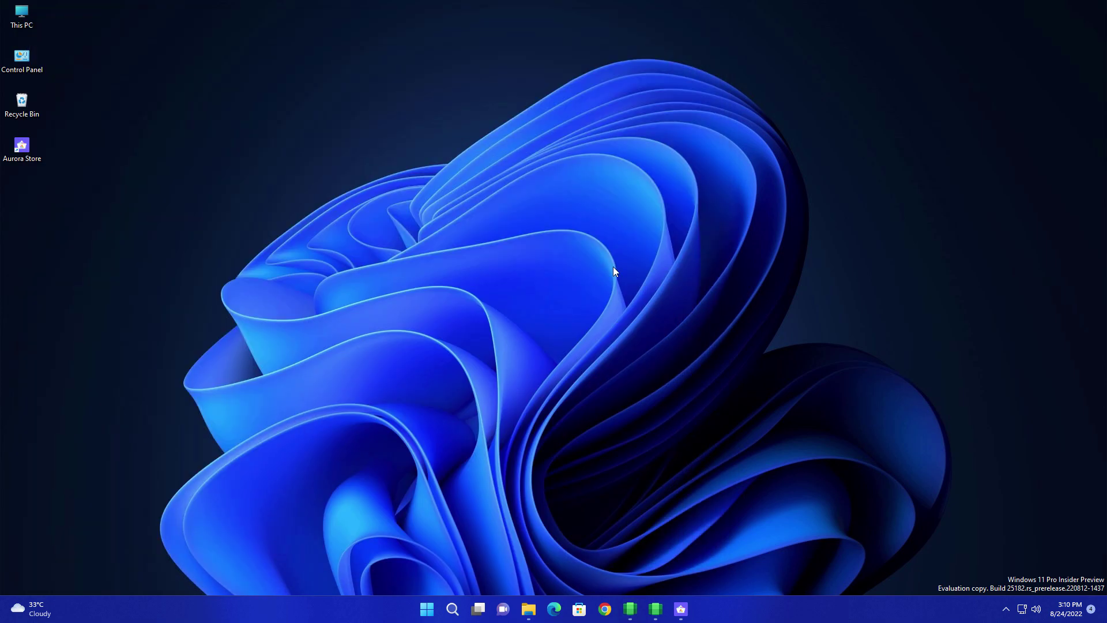
Search Windows for Ninja Arashi and launch the game.
click(426, 609)
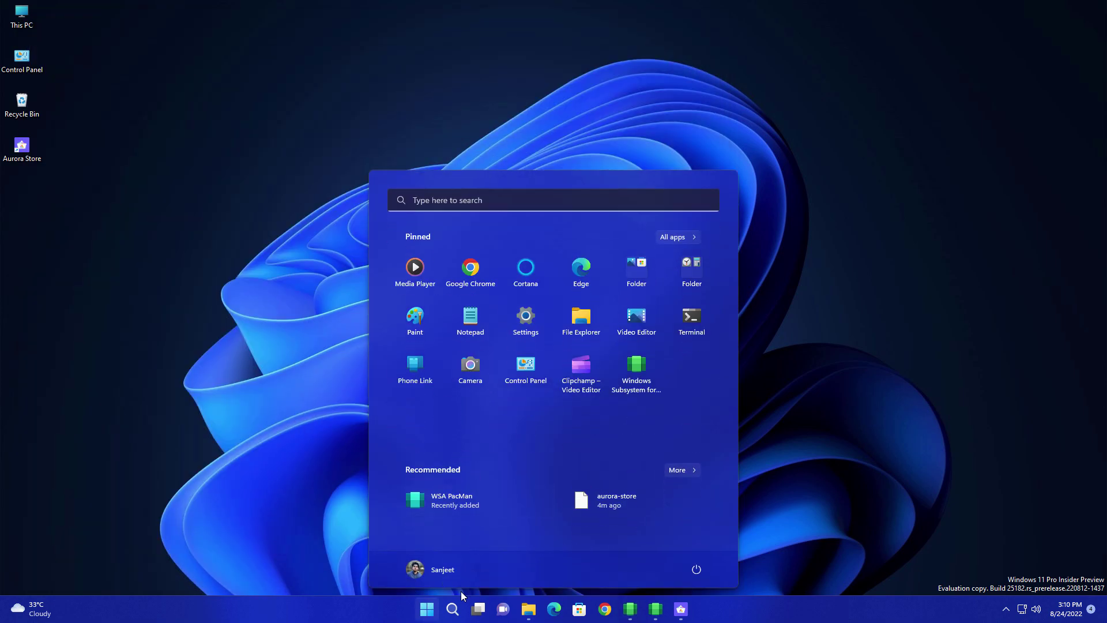
click(453, 609)
text(ninja Arashi)
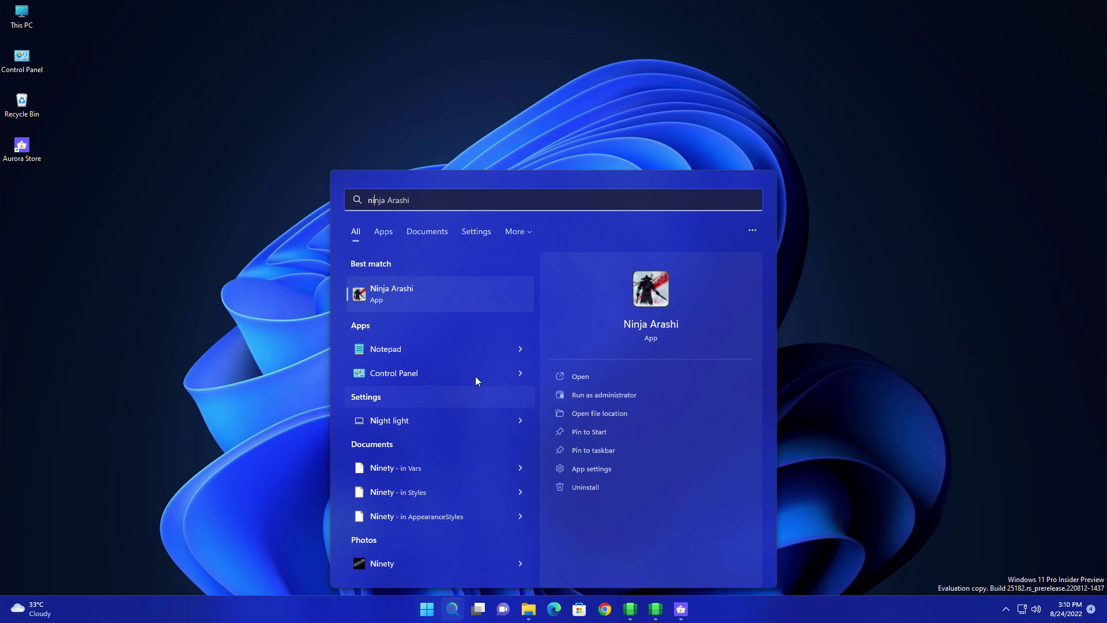
click(436, 296)
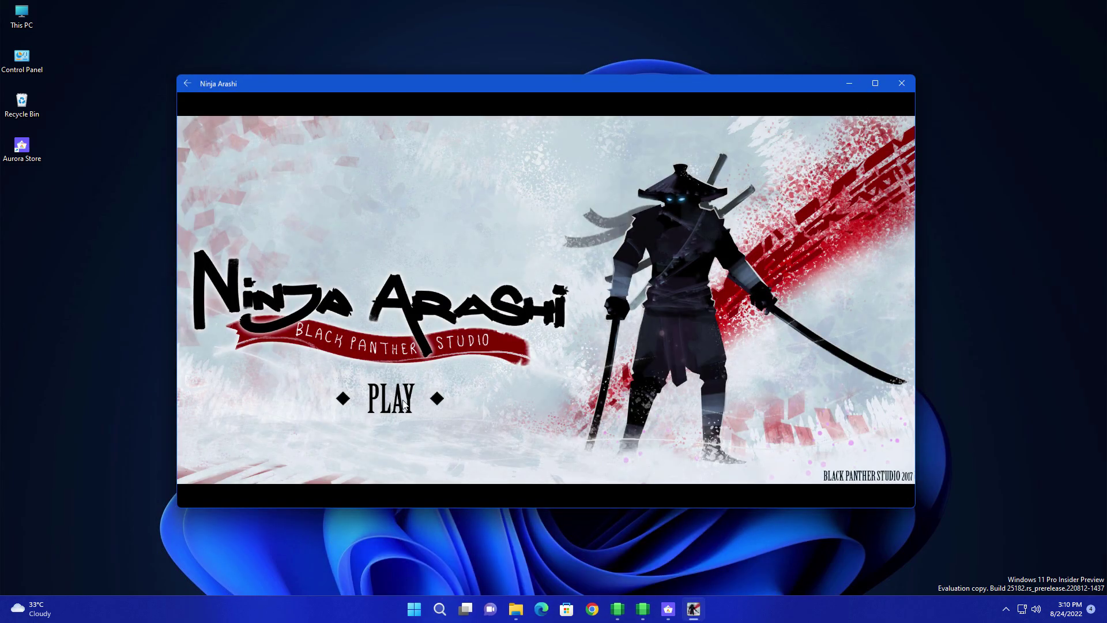
Start playing level 1 of Ninja Arashi and switch the game to full screen.
click(403, 400)
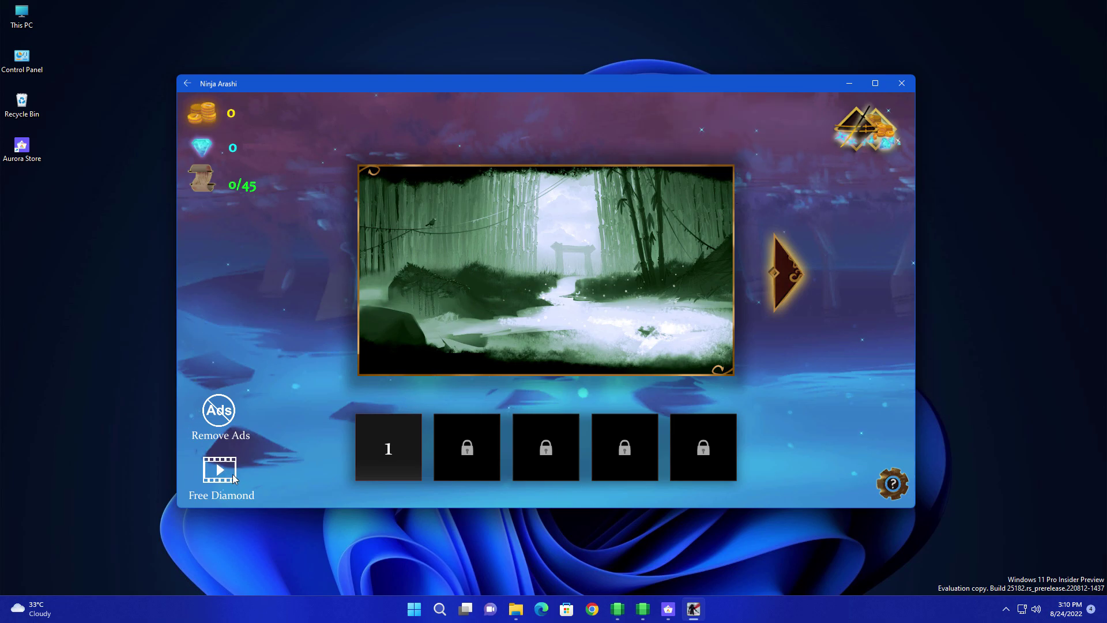
click(397, 450)
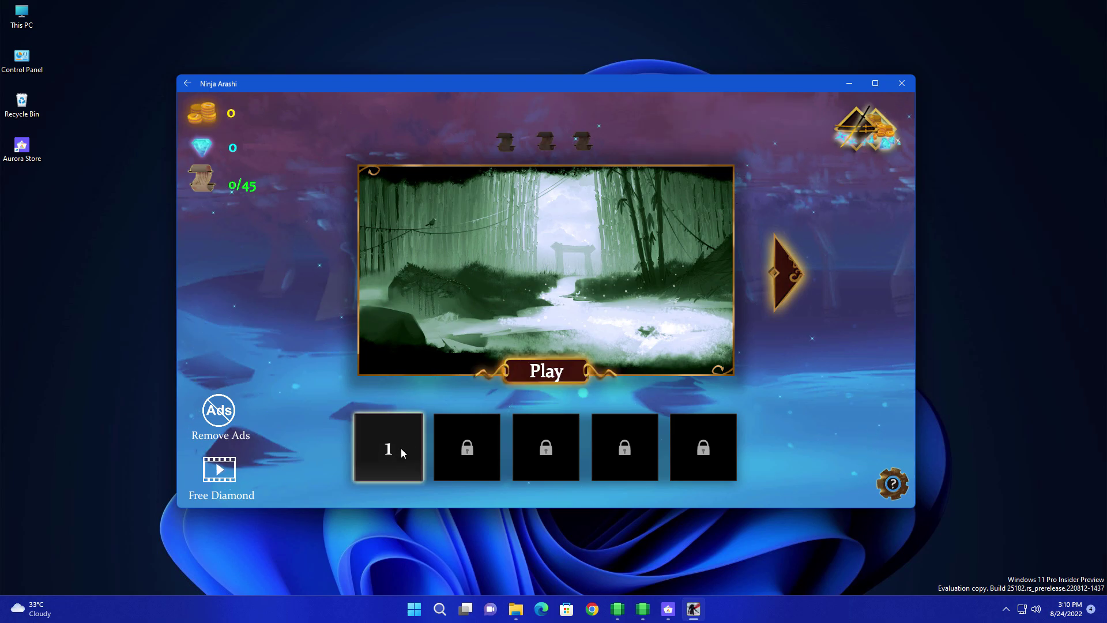
click(548, 374)
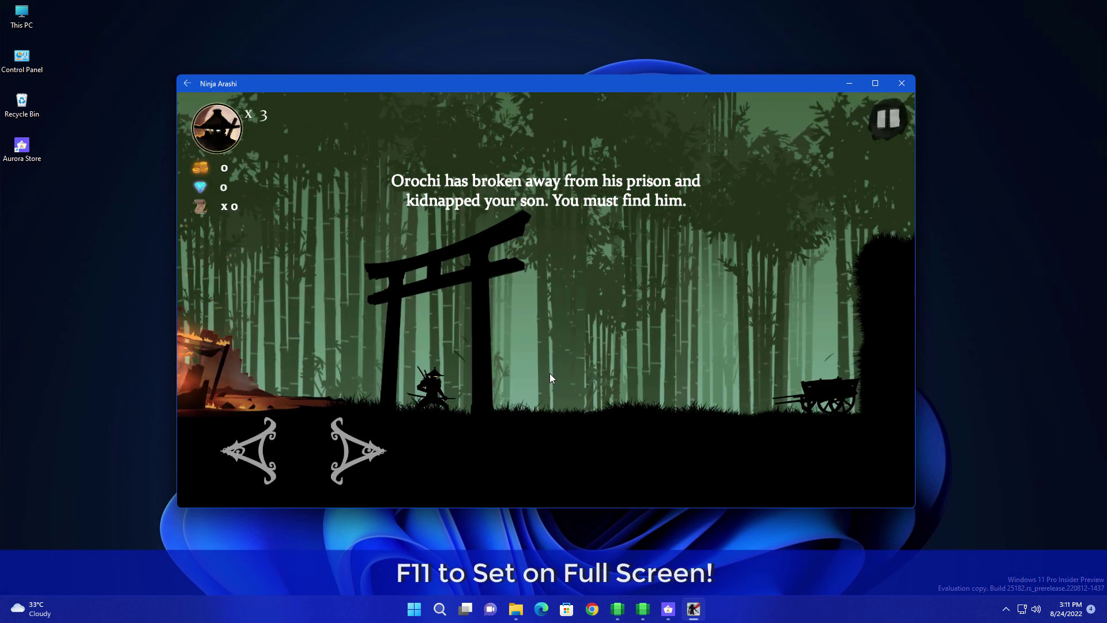
key(F11)
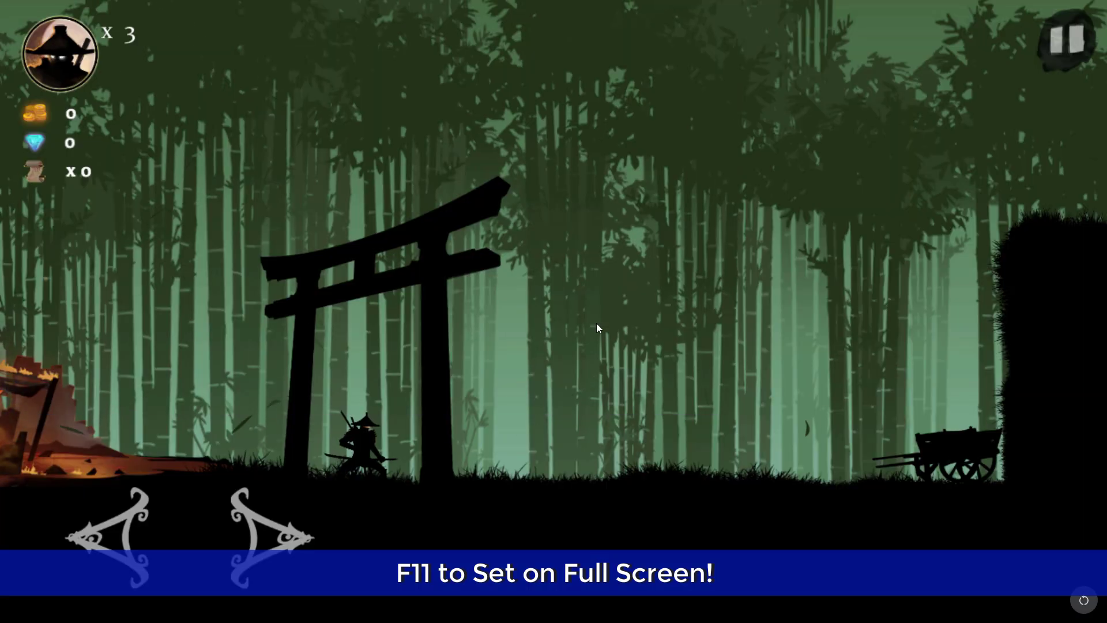
Toggle Ninja Arashi's full-screen mode and run the ninja forward to the cart, back to the burning village, and forward again.
key(F11)
key(F11)
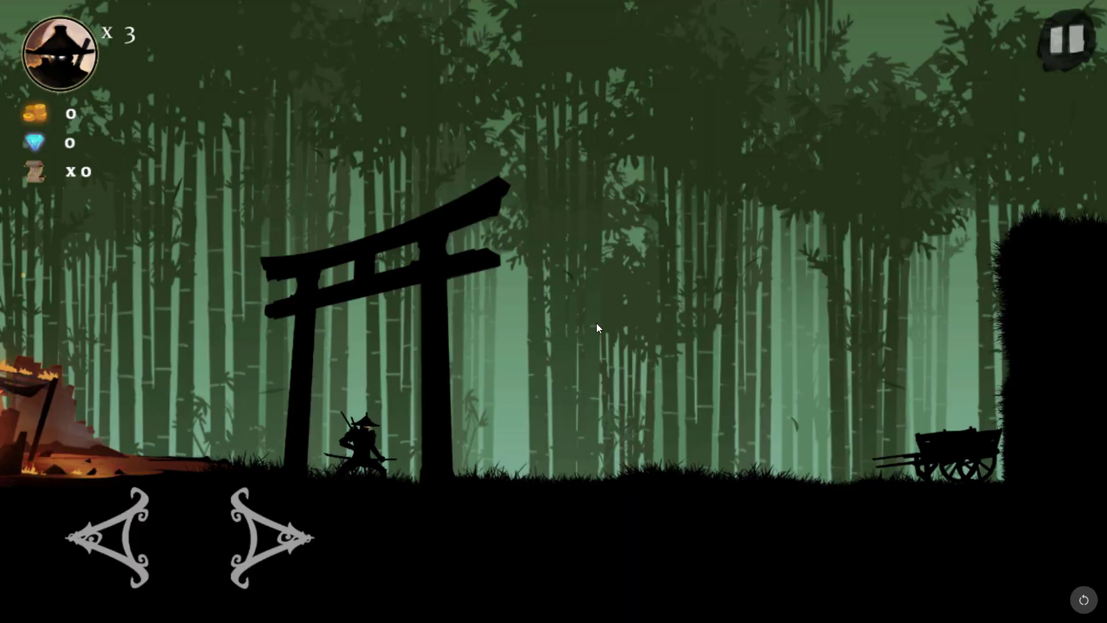
click(286, 543)
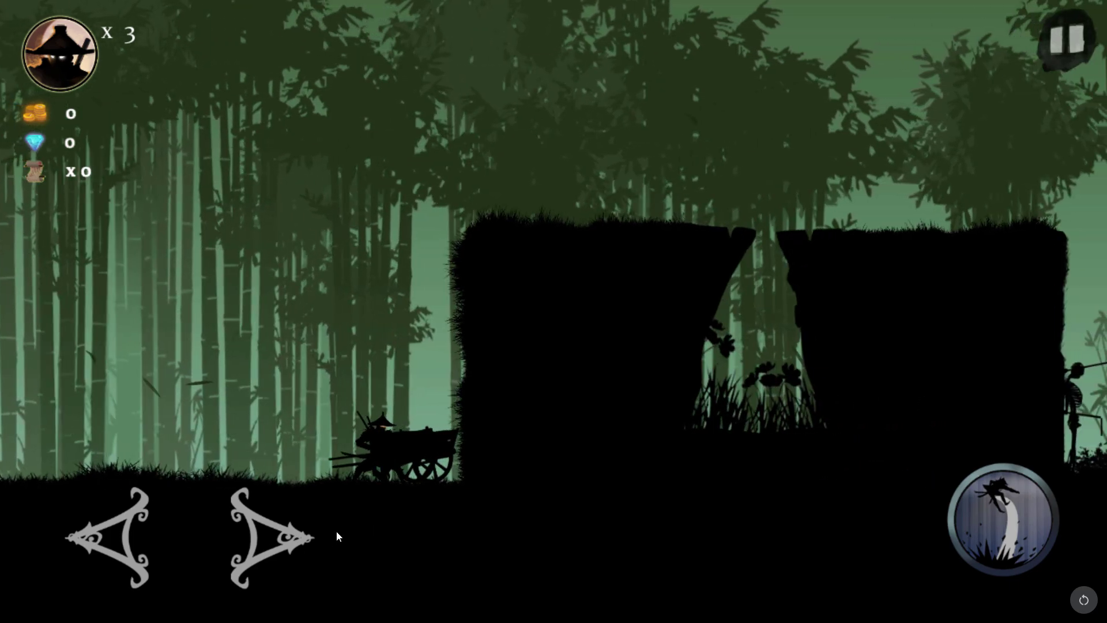
click(141, 517)
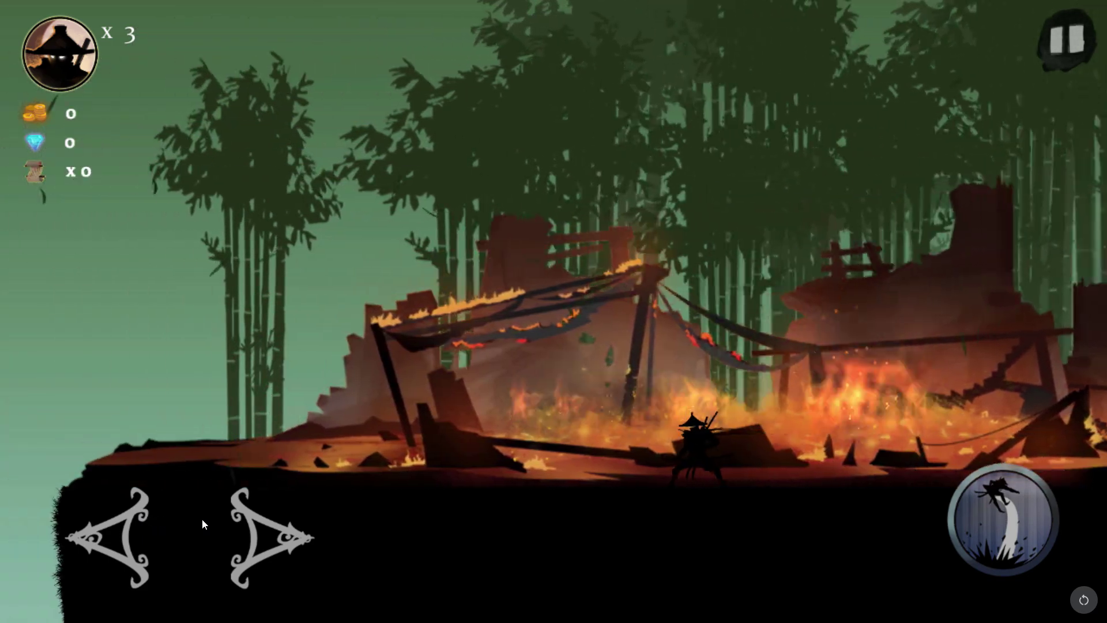
click(258, 529)
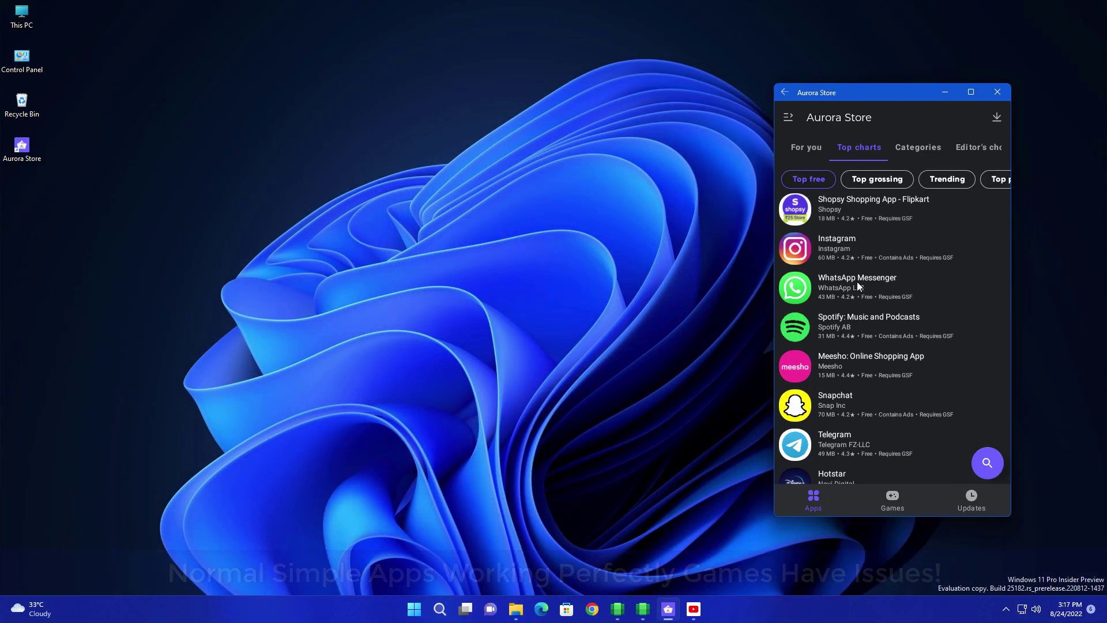
Install Instagram from Aurora Store's top free apps and open it.
click(849, 252)
click(921, 507)
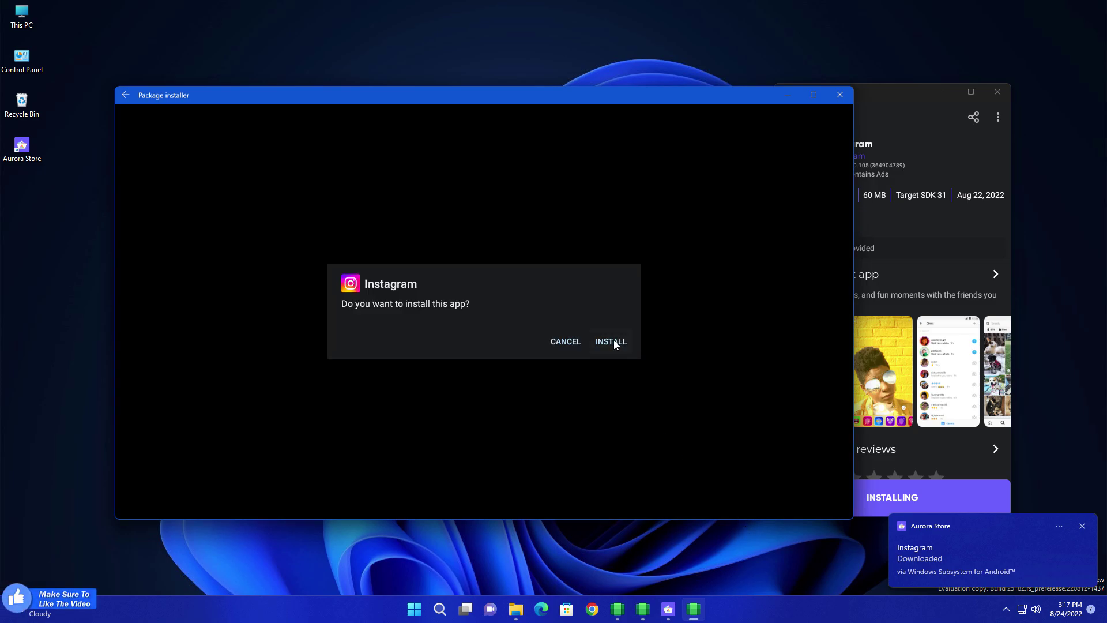
click(614, 341)
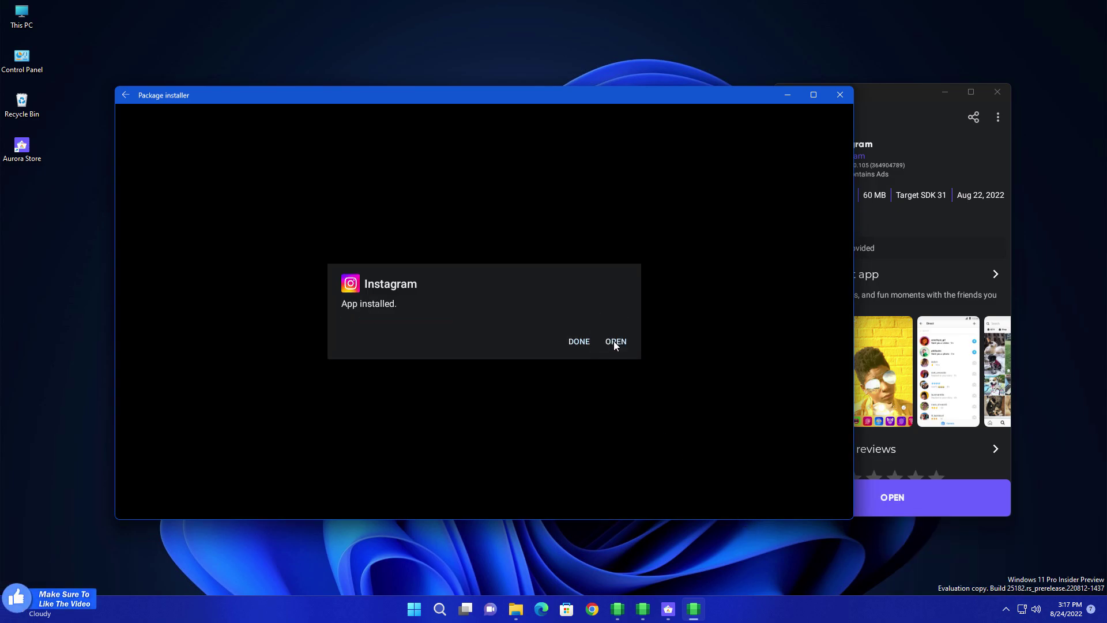
click(615, 341)
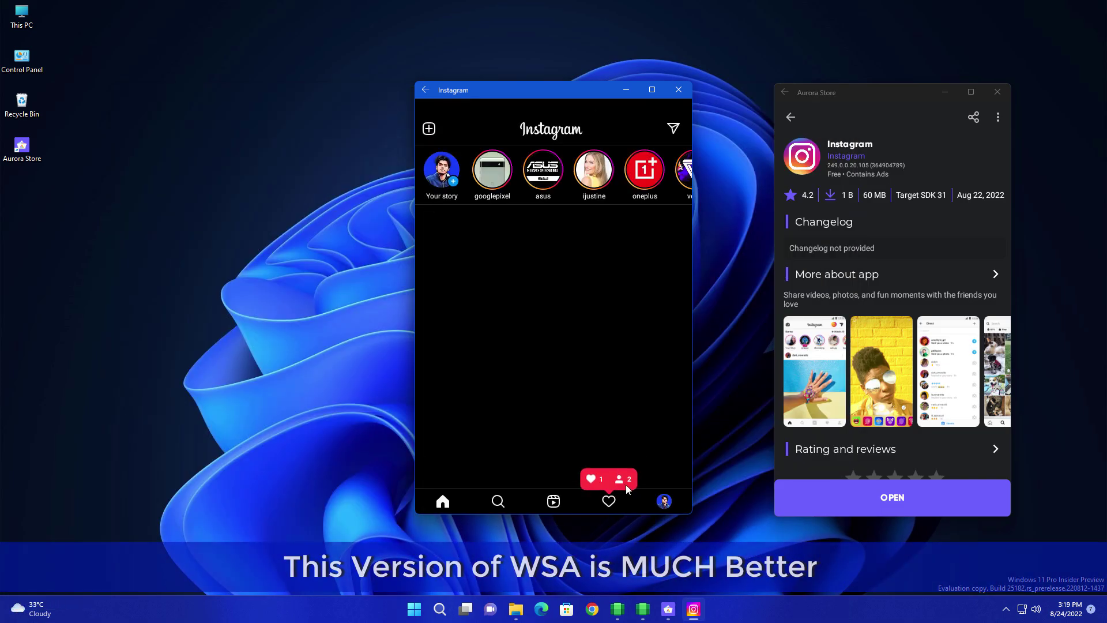
Look through the posts on the Instagram profile page and browse the home feed.
click(665, 501)
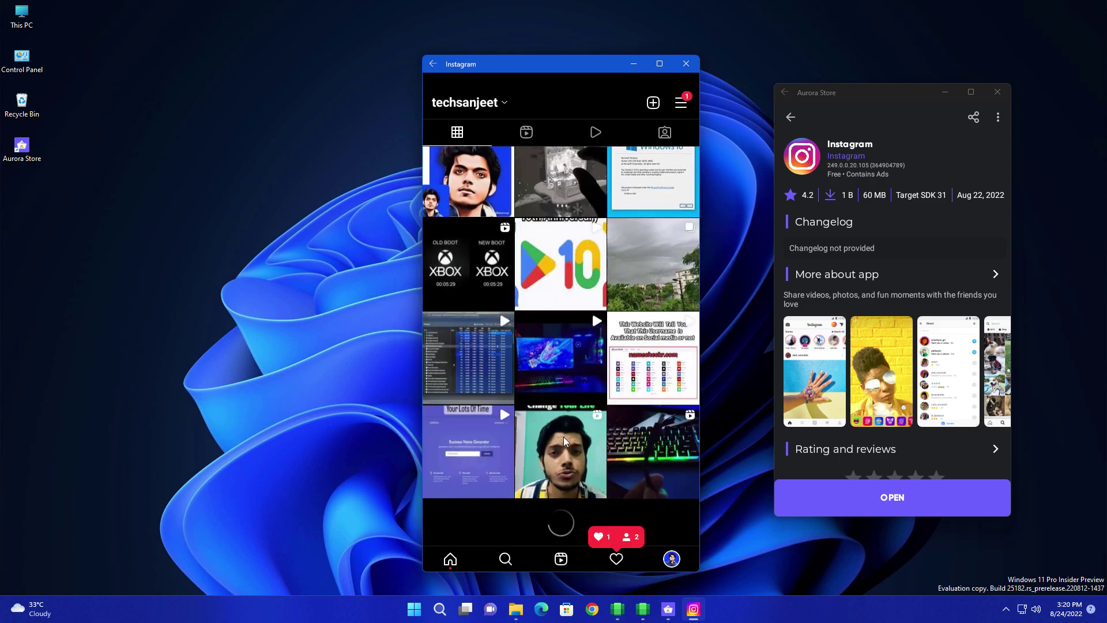
click(449, 558)
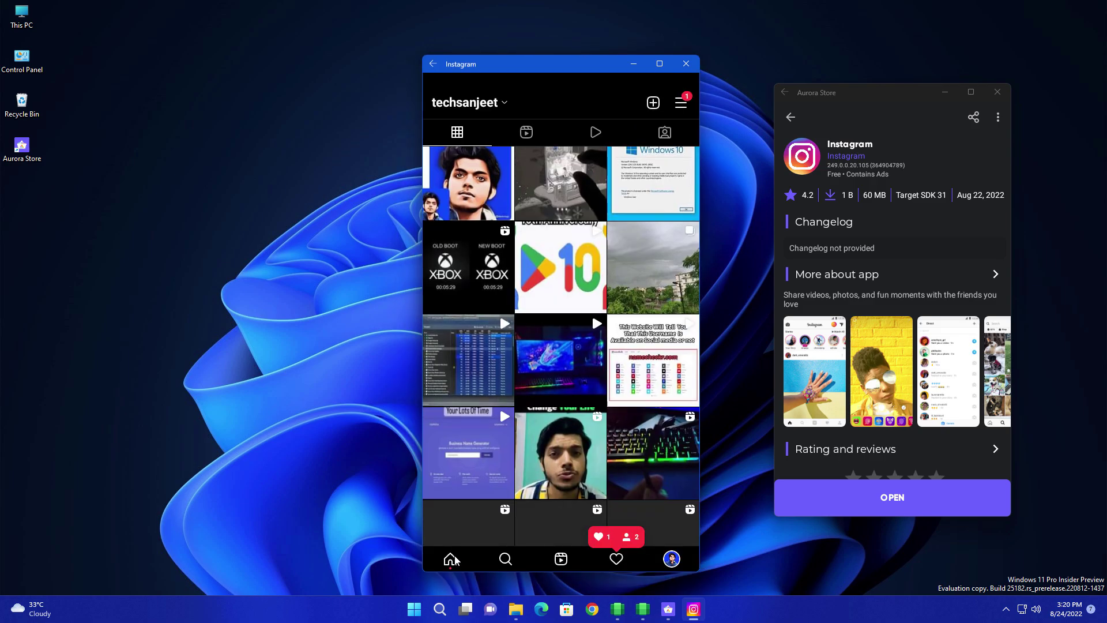
scroll(549, 406, down, 3)
scroll(547, 416, down, 3)
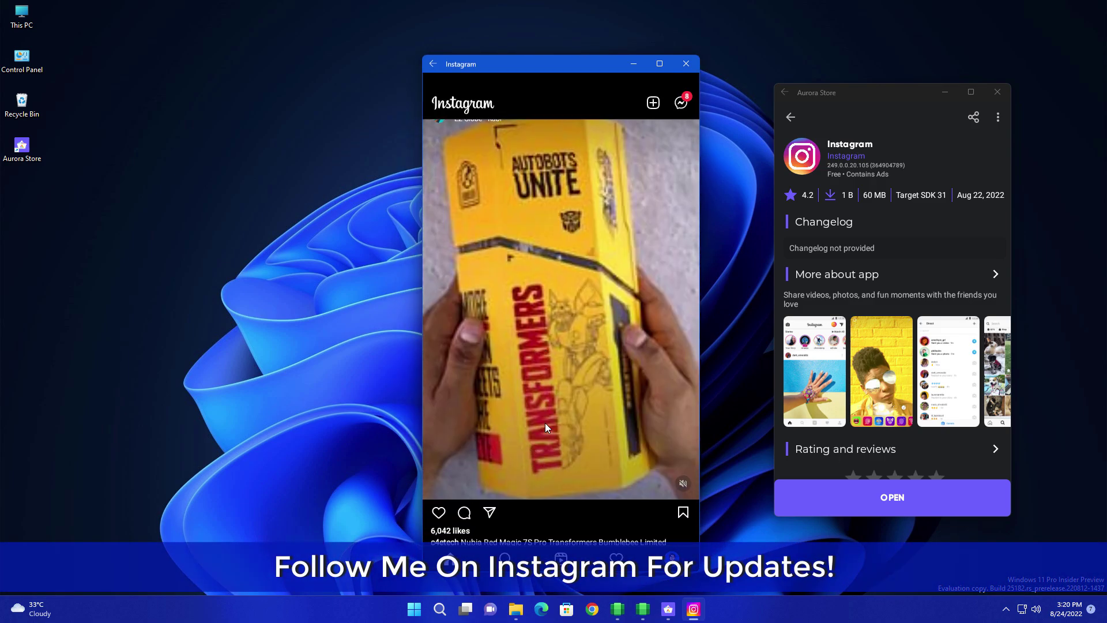
scroll(545, 427, down, 2)
scroll(557, 409, down, 8)
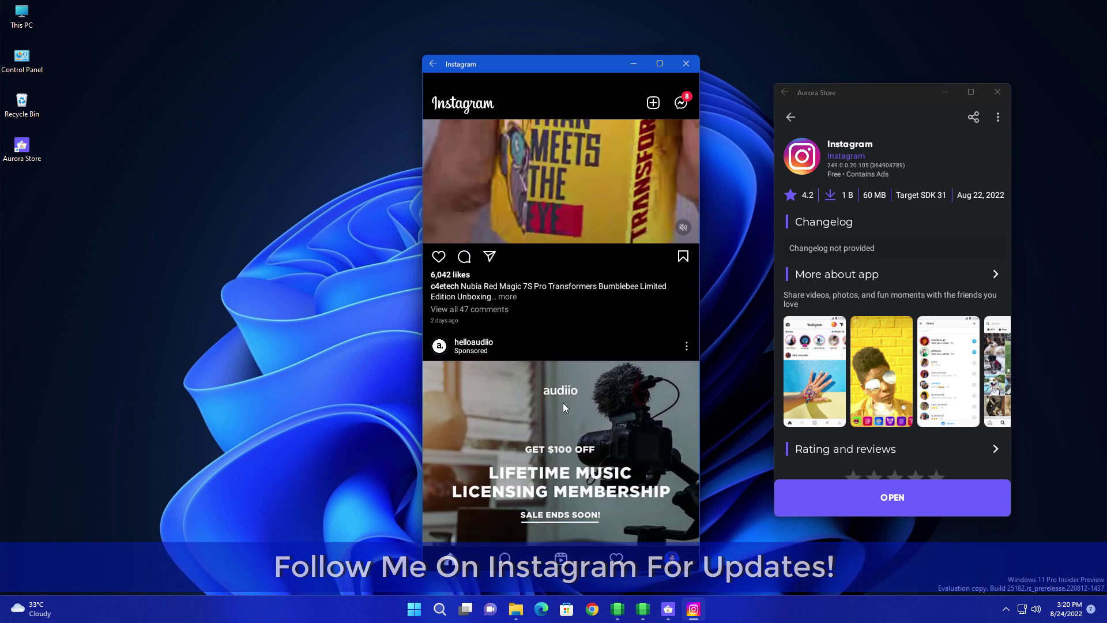
scroll(567, 404, down, 10)
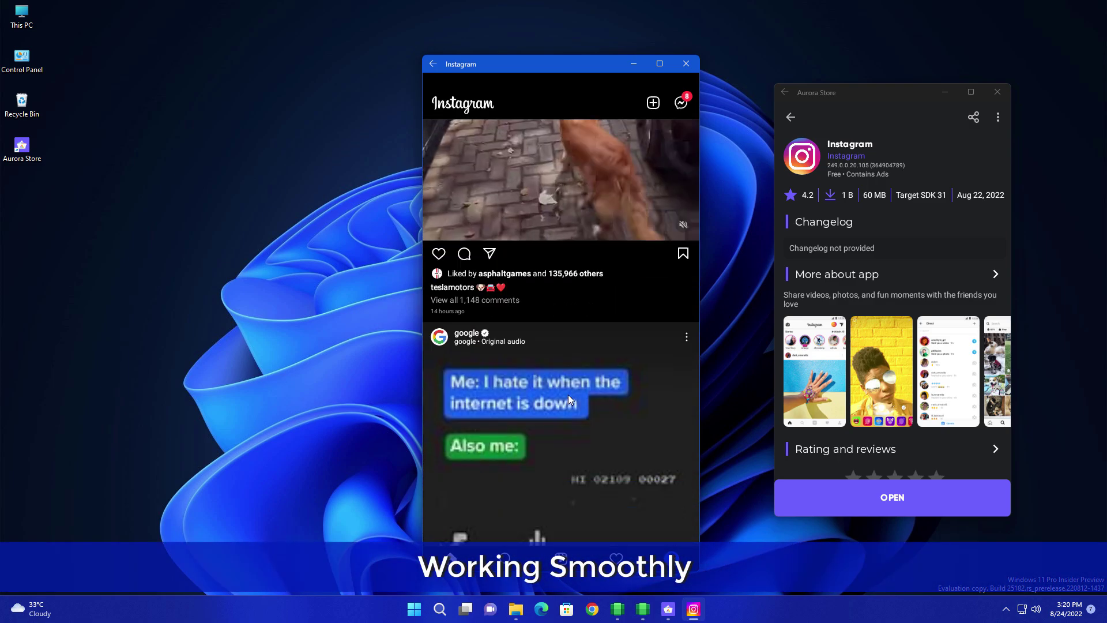
scroll(574, 387, up, 5)
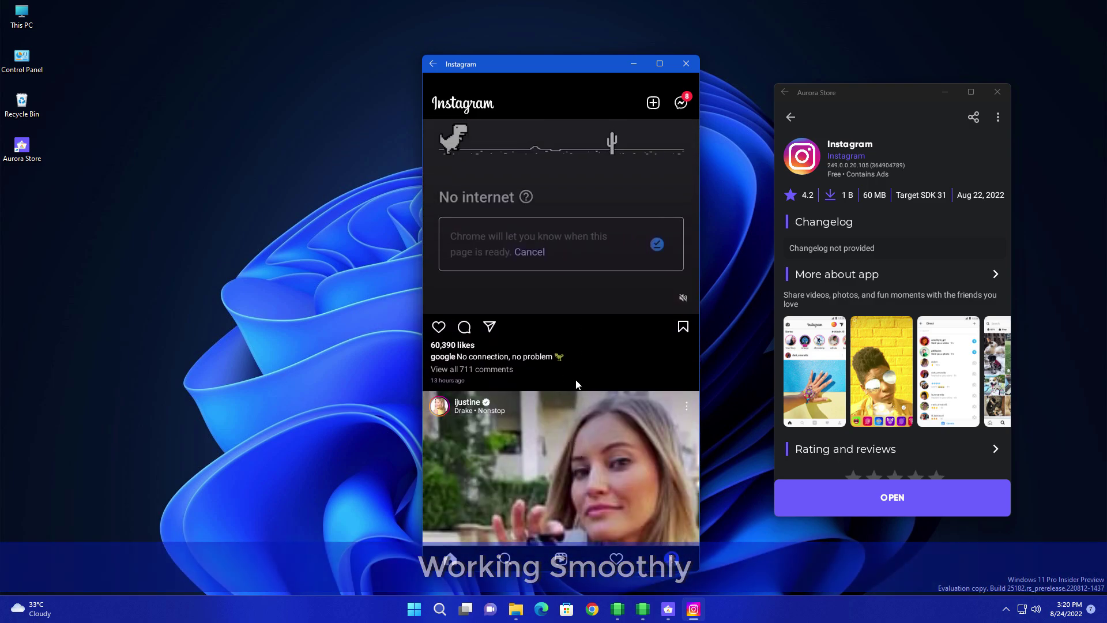
scroll(588, 403, down, 12)
scroll(602, 305, down, 1)
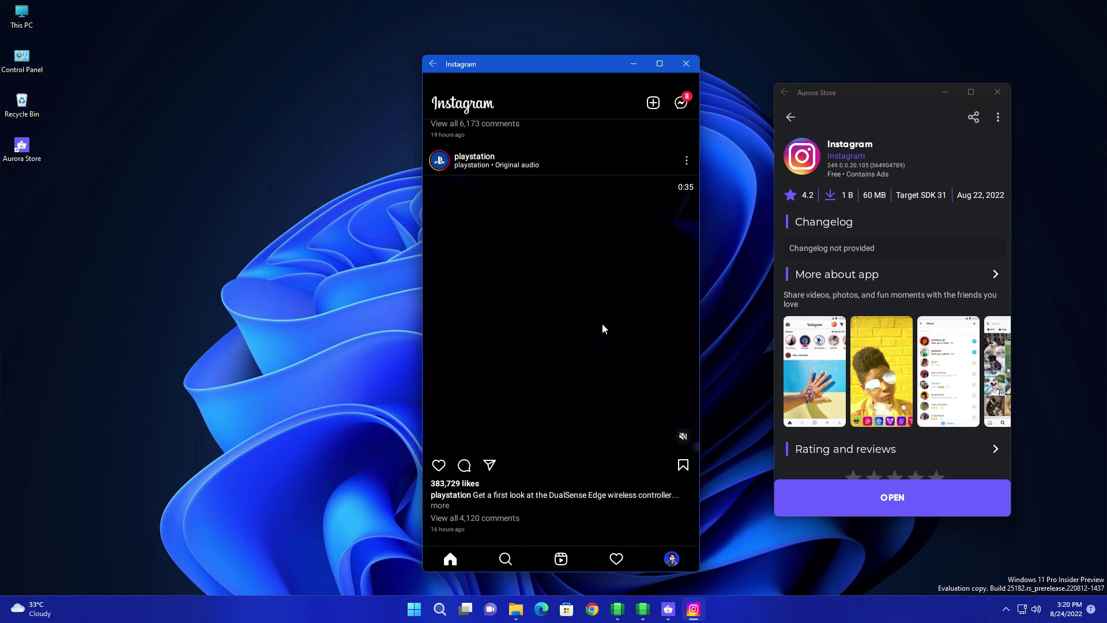
Like the PlayStation post about the DualSense Edge controller, browse the following feed posts, and close Instagram.
double_click(602, 324)
scroll(605, 387, down, 3)
scroll(603, 382, down, 5)
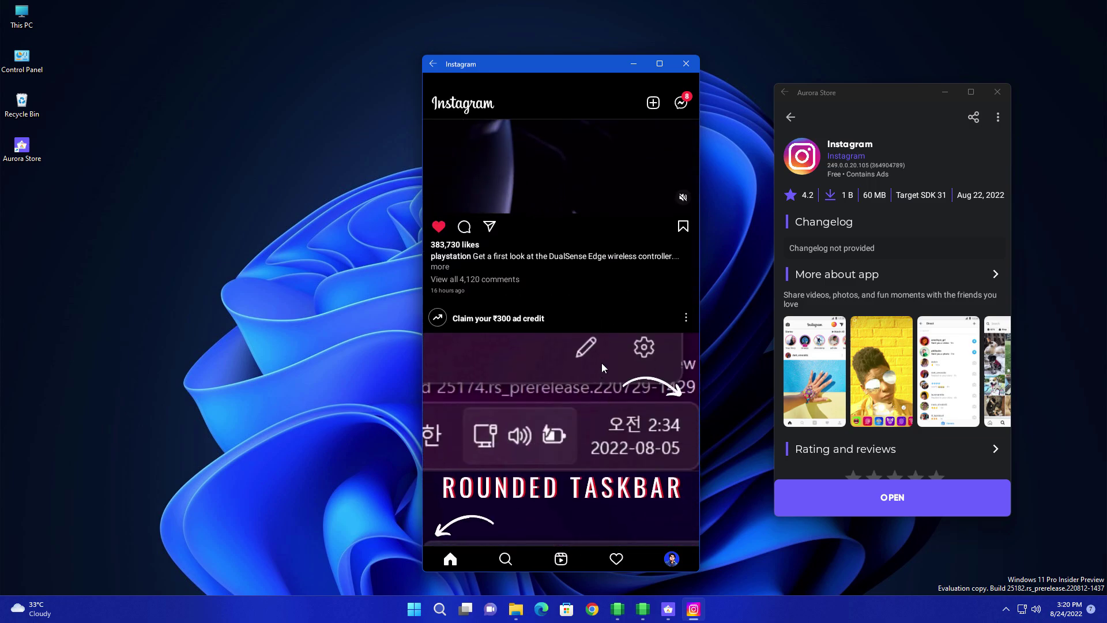
scroll(613, 323, down, 10)
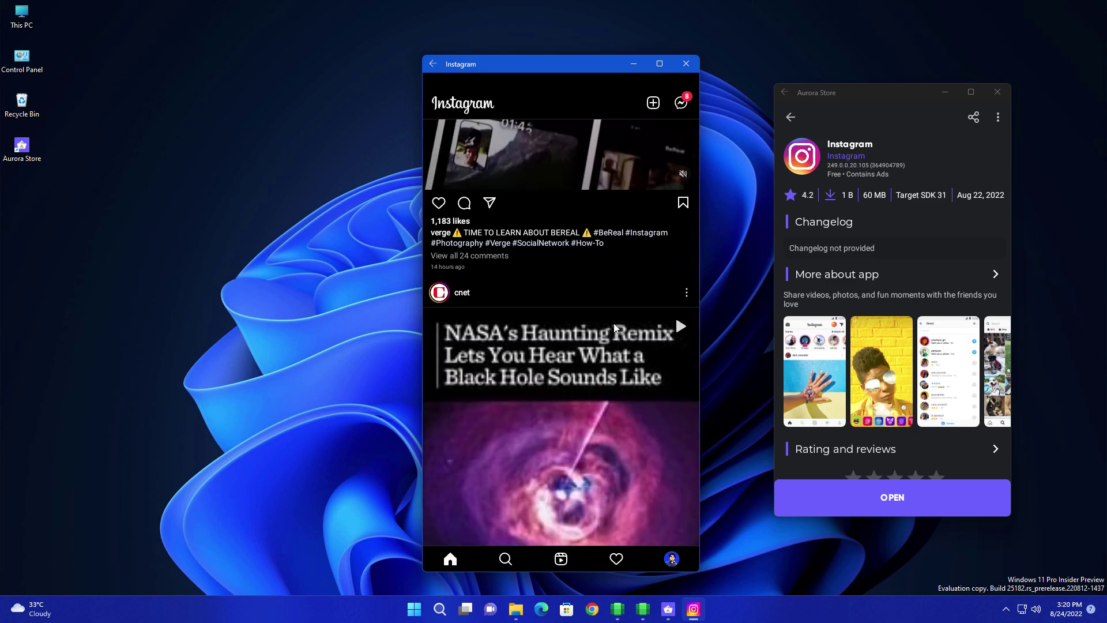
click(686, 64)
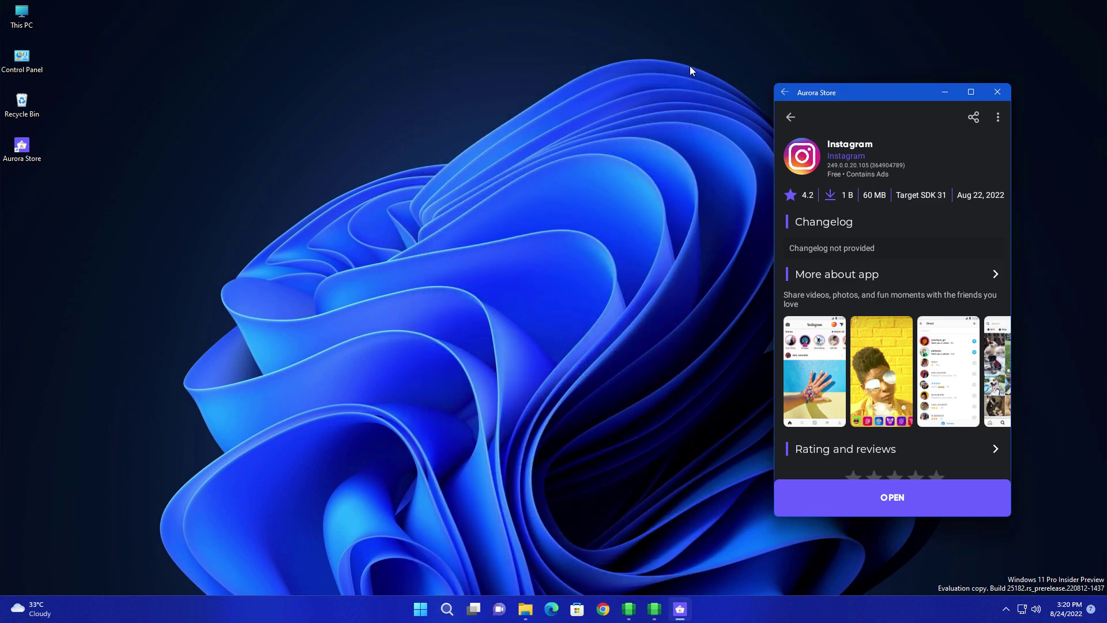